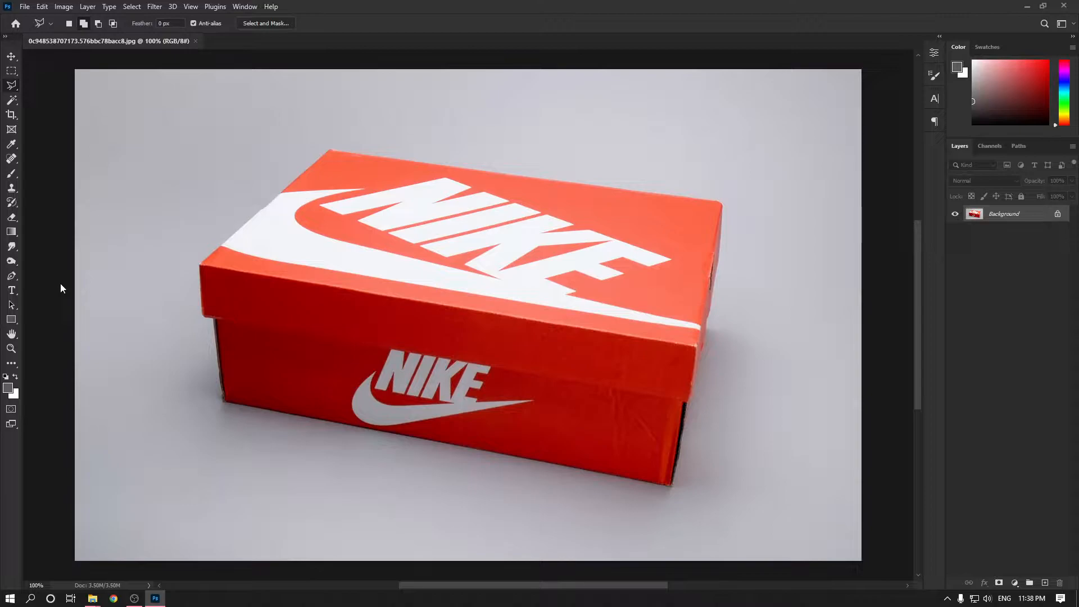
With the Polygonal Lasso, trace the shoe box outline along the lid's far edges and down its right side.
right_click(11, 85)
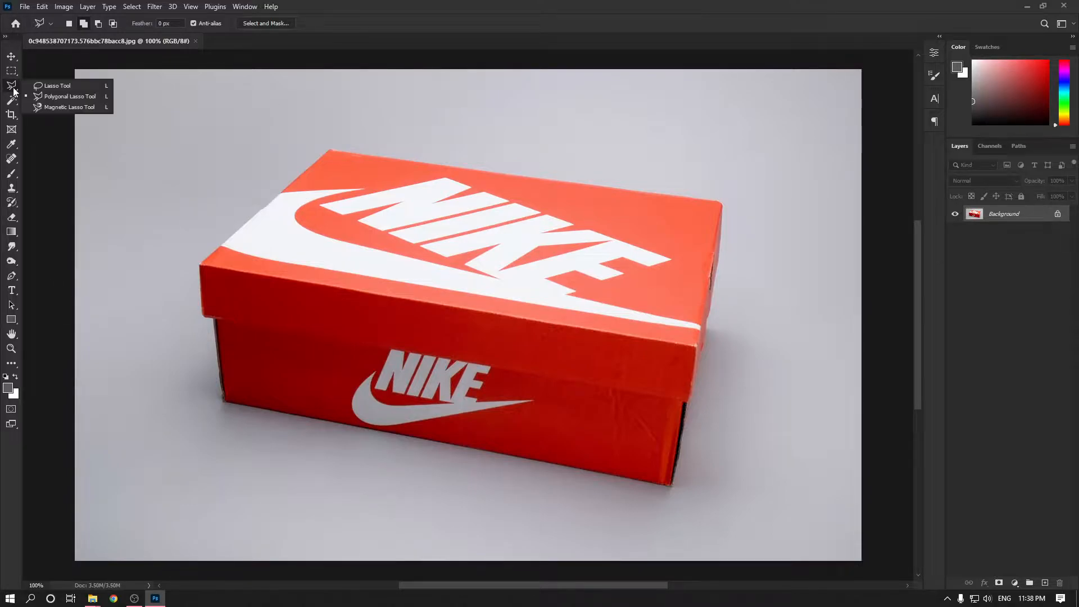
click(56, 98)
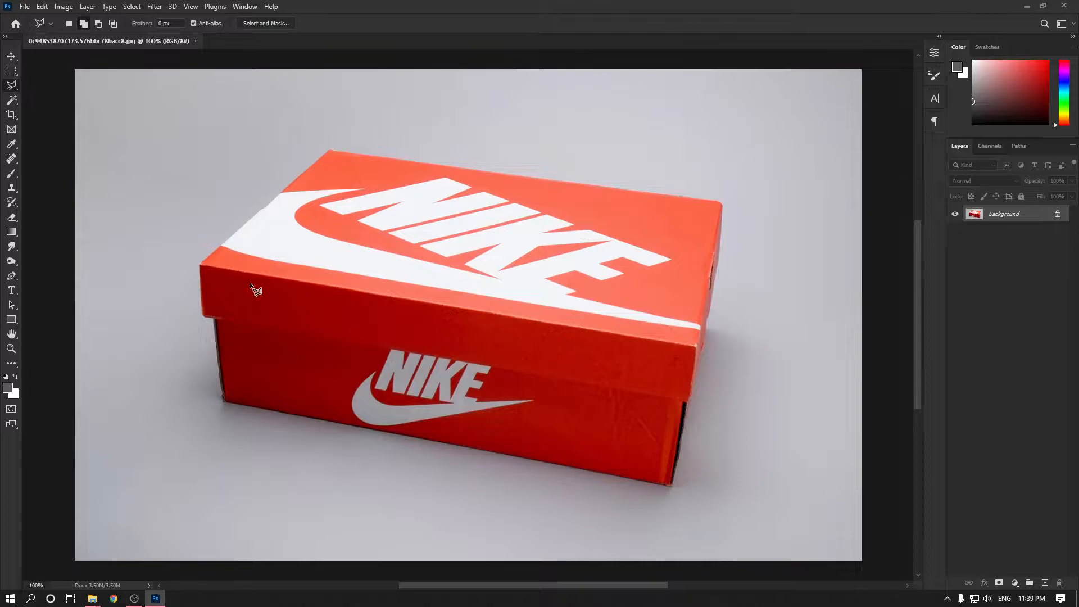
click(200, 264)
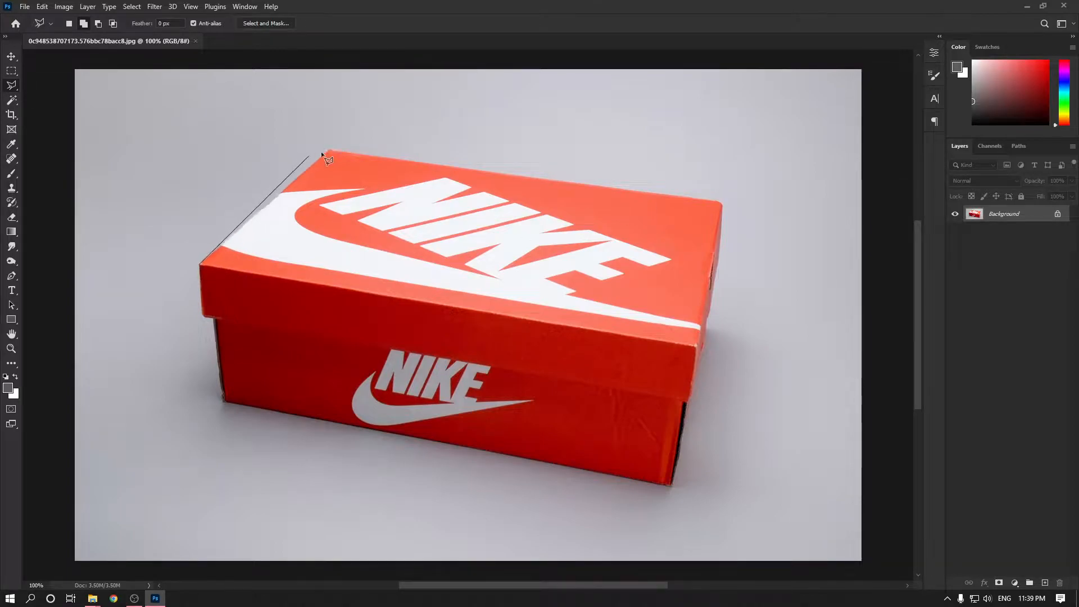
click(329, 149)
click(721, 201)
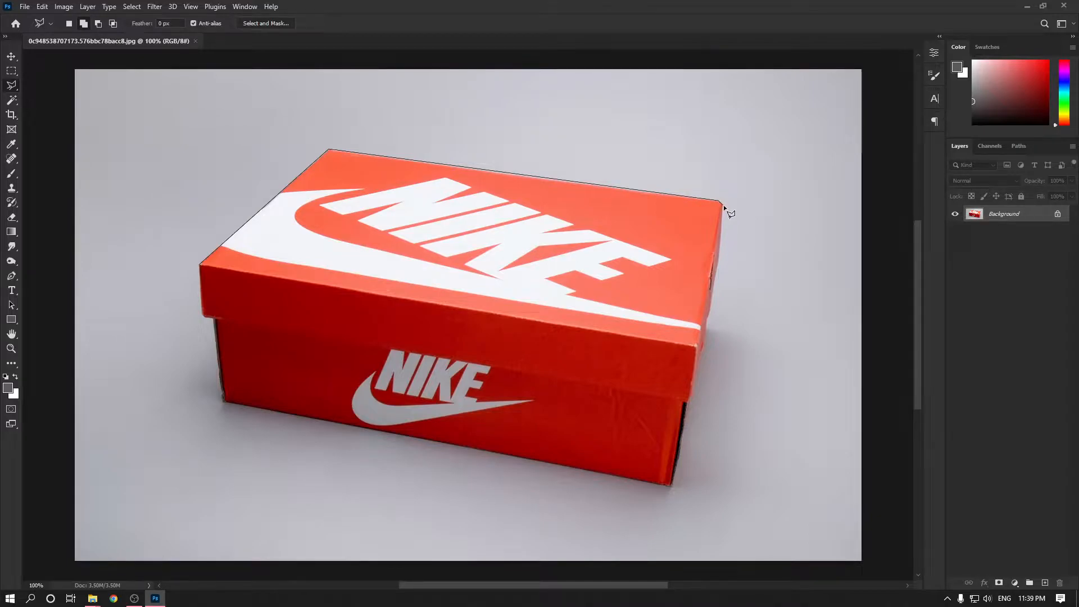
click(722, 205)
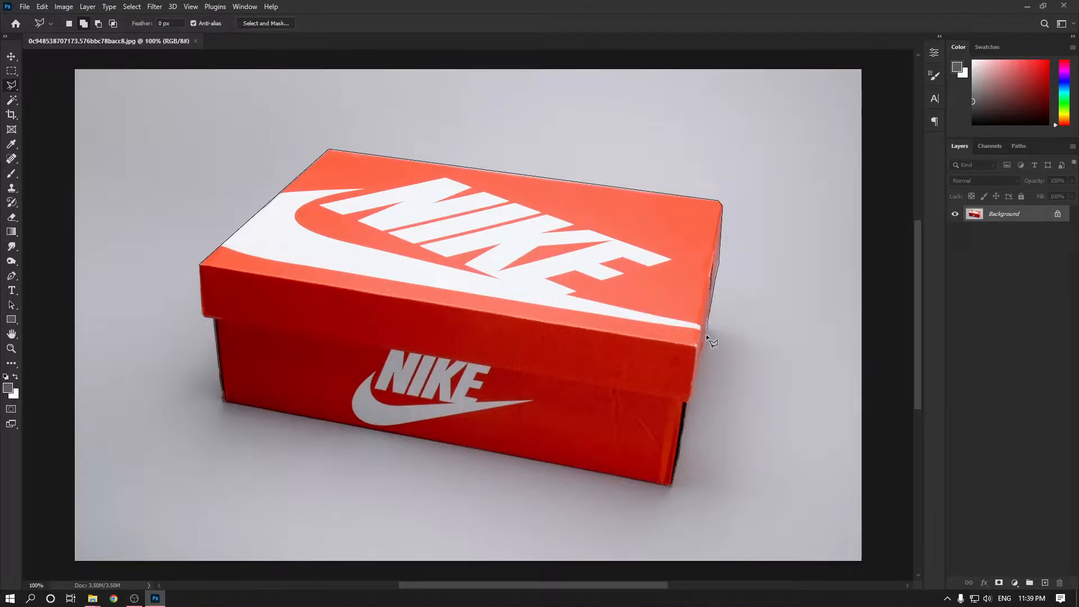
click(690, 401)
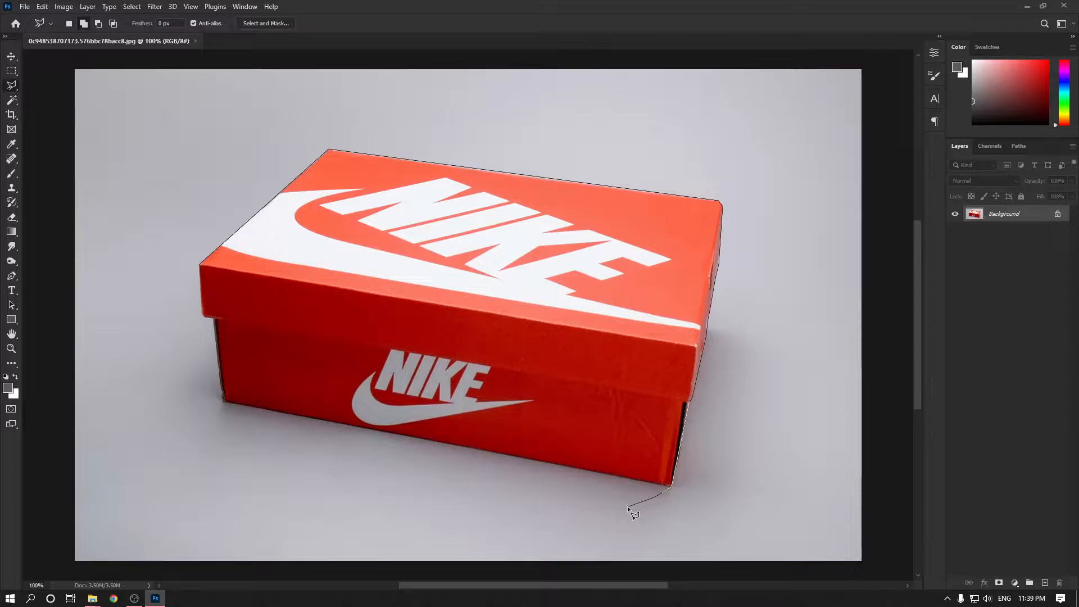
Remove the misplaced point, then continue the outline along the box's bottom and left edges and close the selection.
key(BackSpace)
click(666, 484)
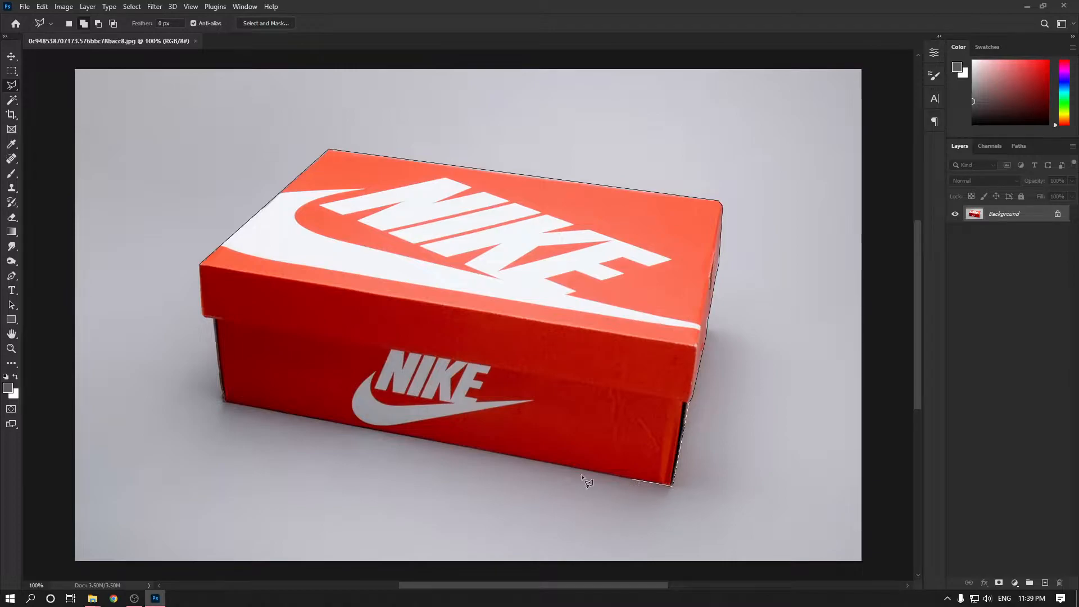
click(222, 400)
click(213, 318)
click(201, 313)
double_click(200, 264)
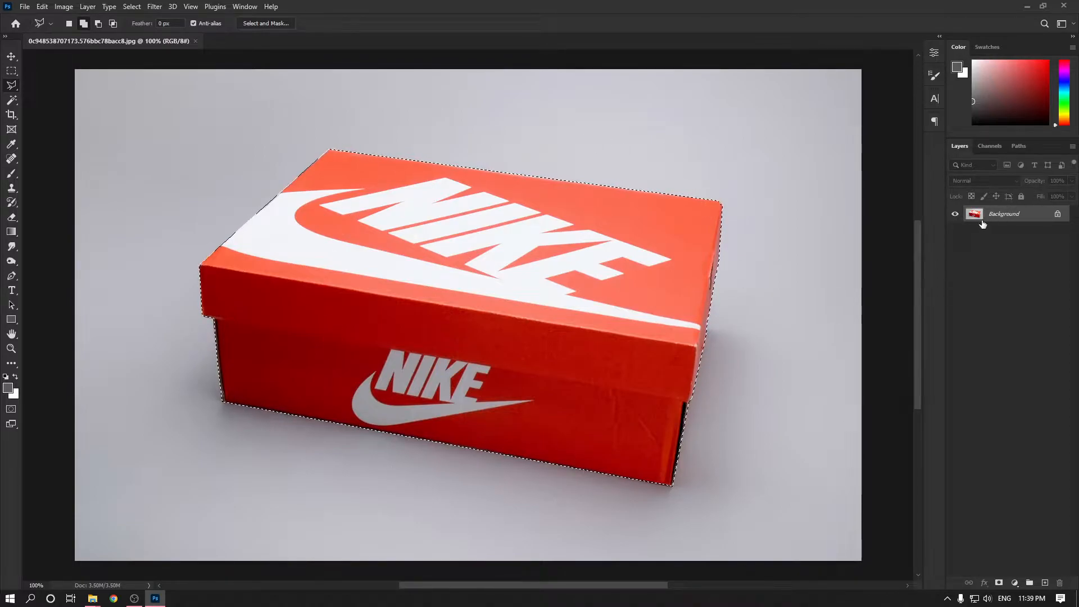
Copy the selected shoe box to its own layer and hide the Background layer.
key(ctrl+j)
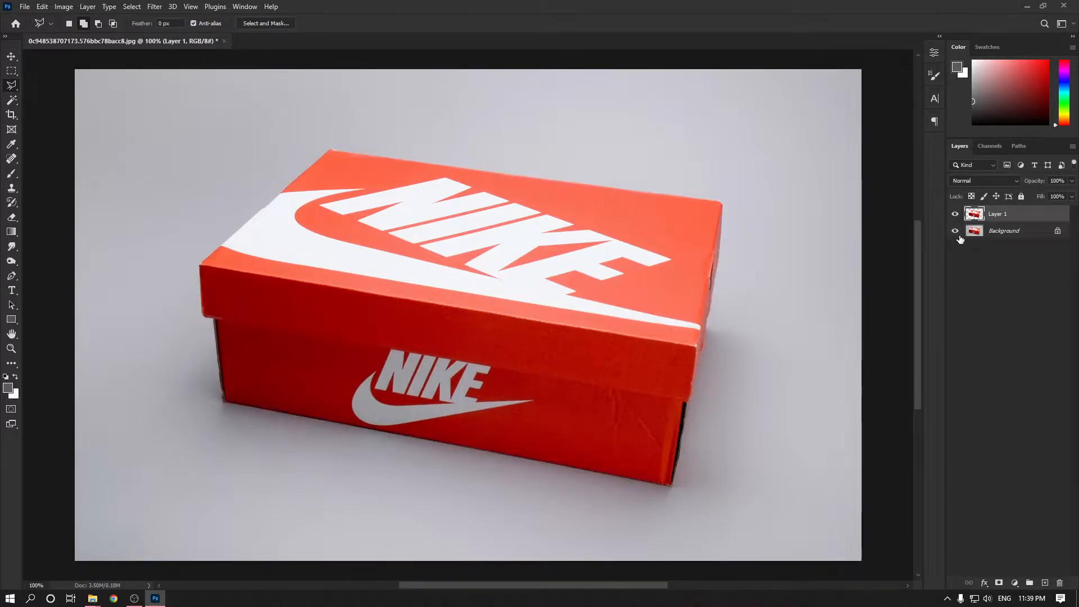
click(955, 231)
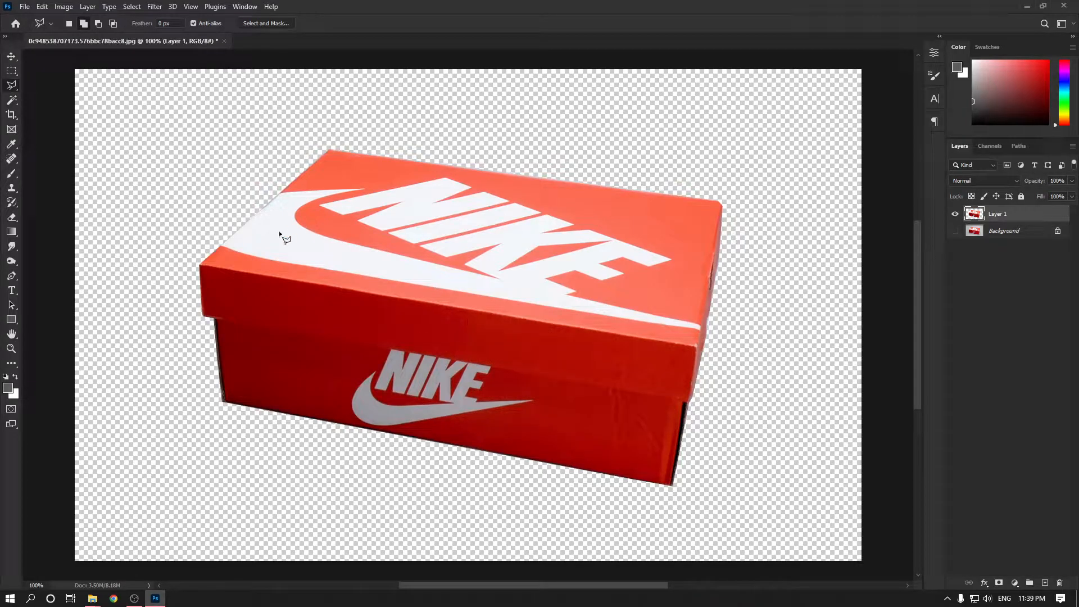
scroll(251, 233, up, 3)
scroll(284, 233, down, 4)
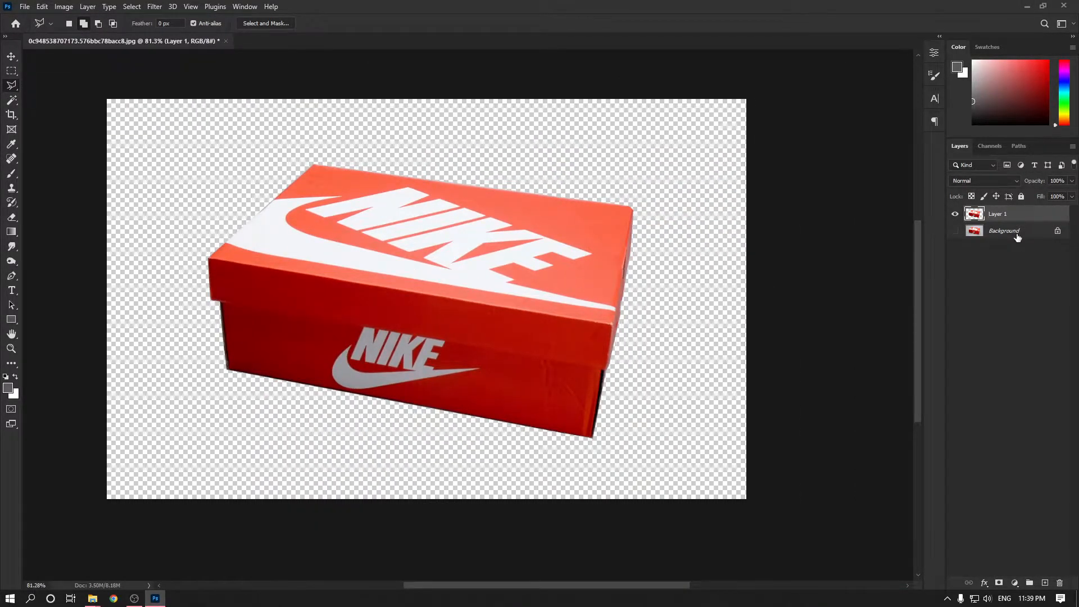
Create a new layer filled with medium grey and place it below the shoe box layer.
key(ctrl+shift+n)
key(Return)
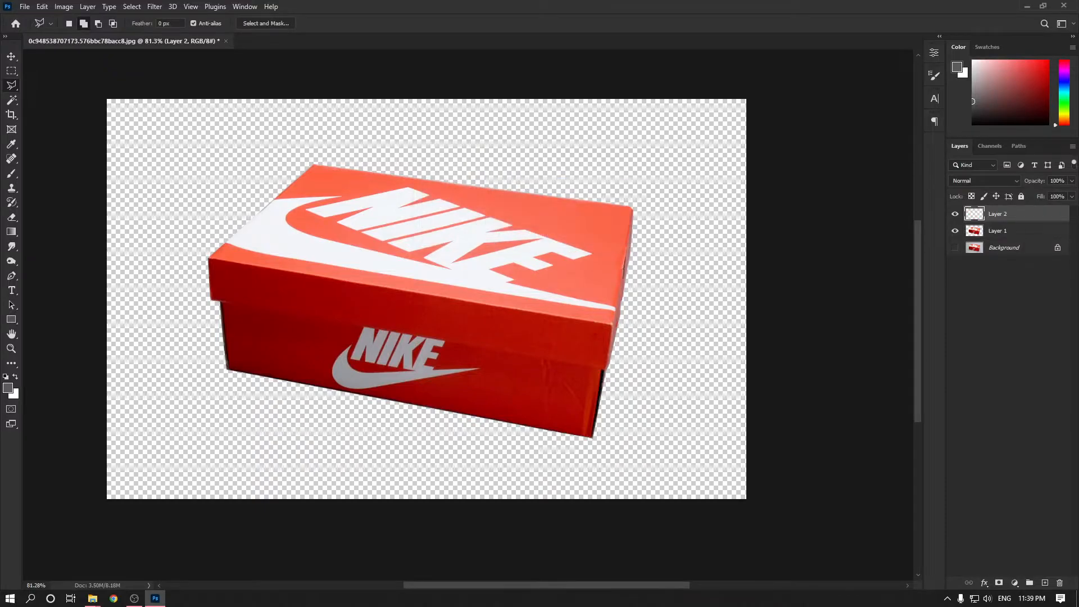
mouse_move(1000, 78)
mouse_down()
mouse_move(955, 73)
mouse_move(948, 94)
mouse_up()
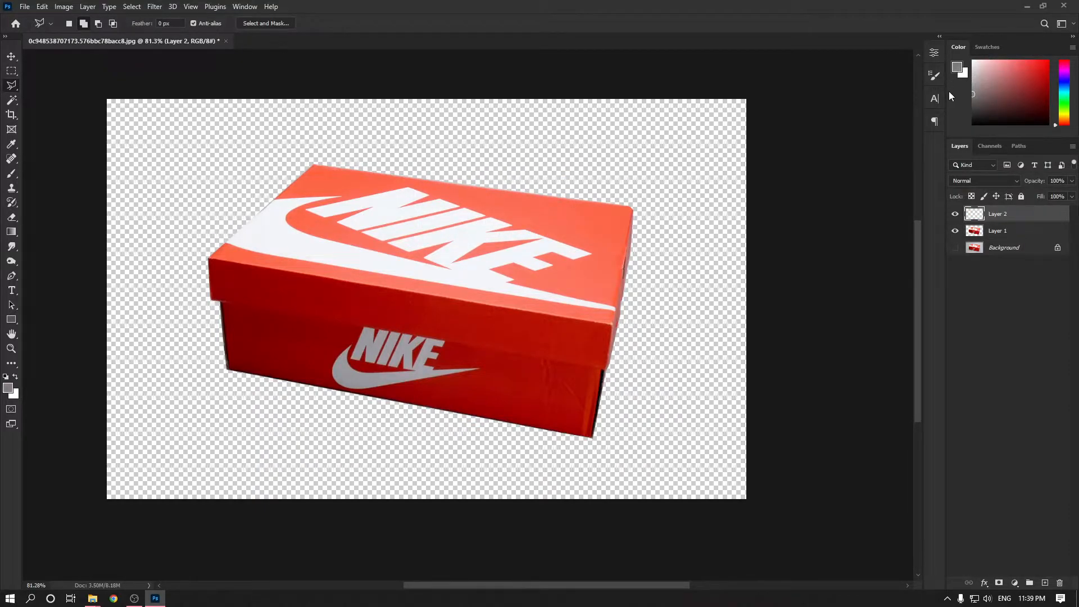
key(alt+BackSpace)
drag(1006, 218, 1005, 239)
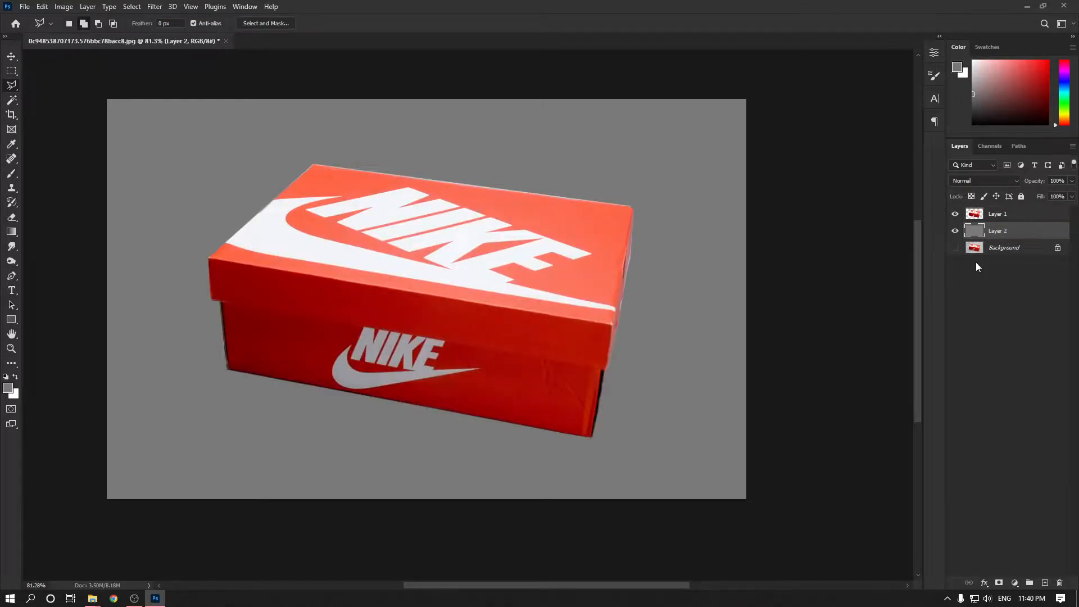
Add a Gradient Overlay with Radial style and 61% scale to the grey layer.
click(984, 583)
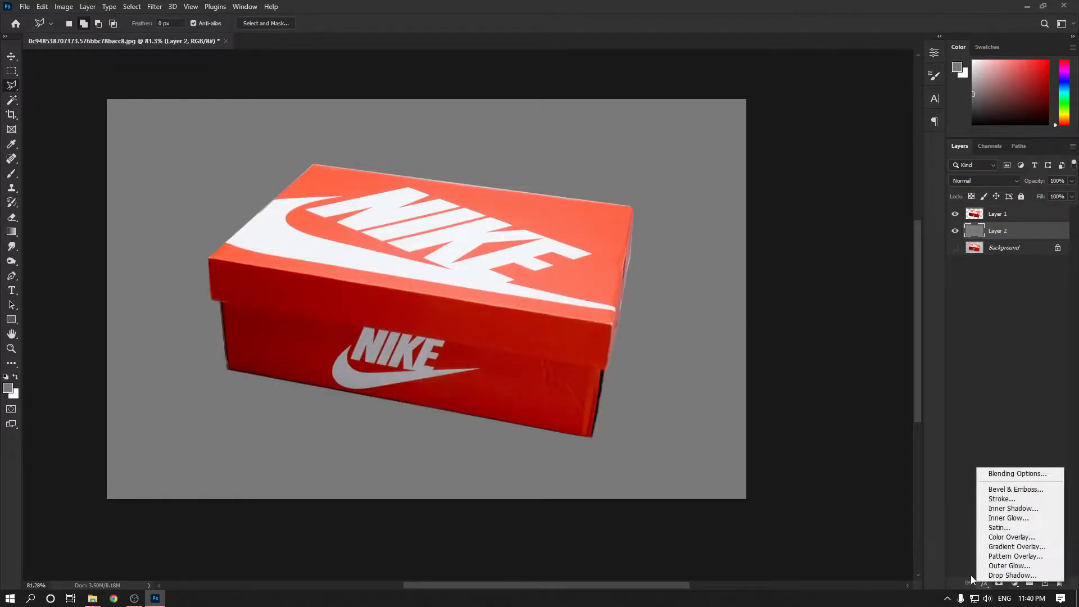
click(1000, 546)
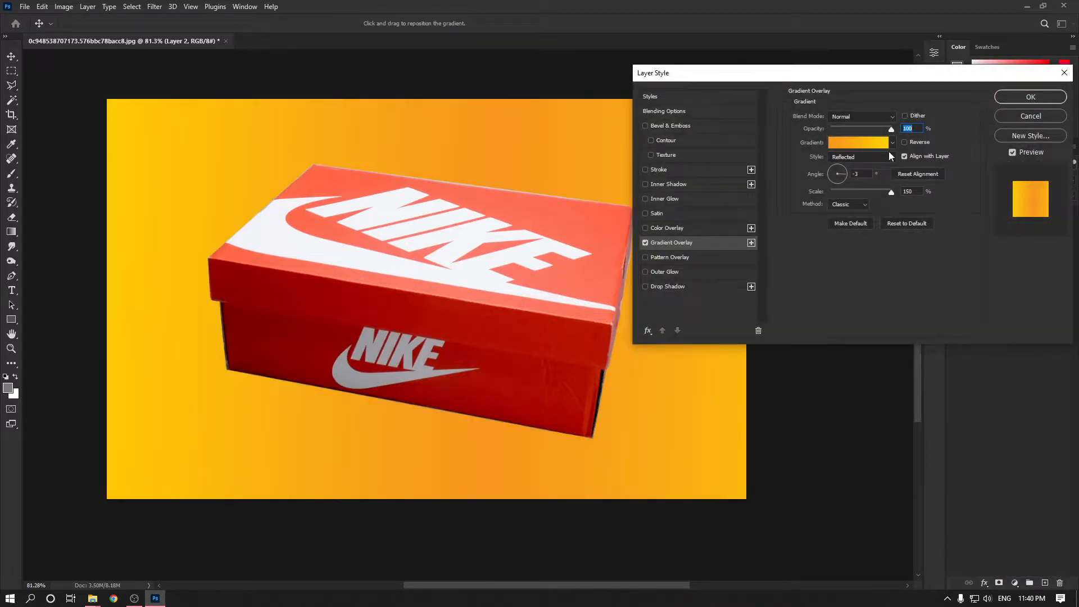
click(850, 158)
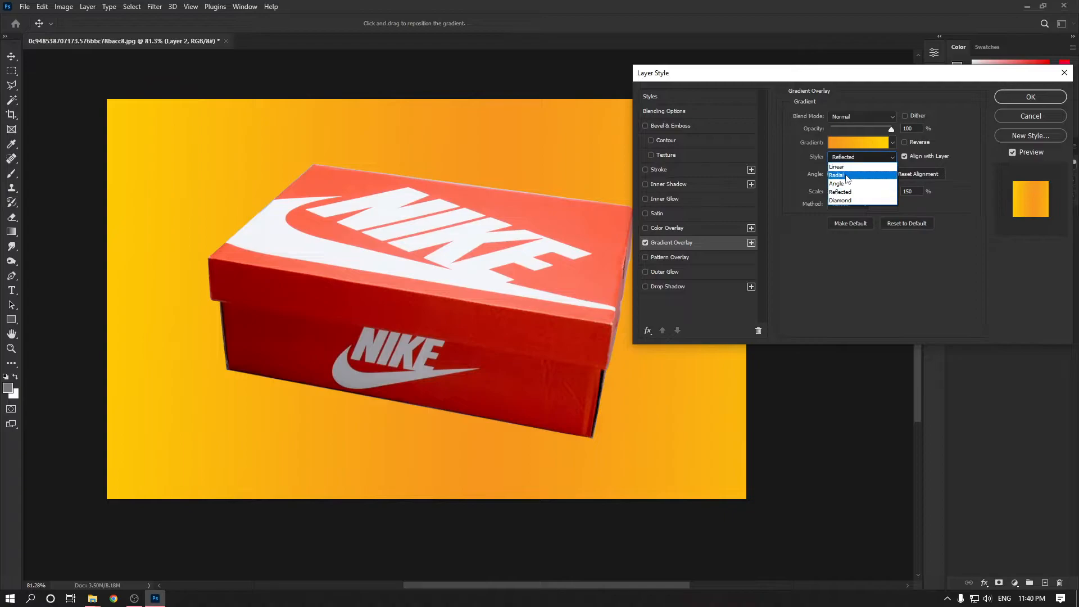
click(843, 171)
drag(871, 193, 850, 193)
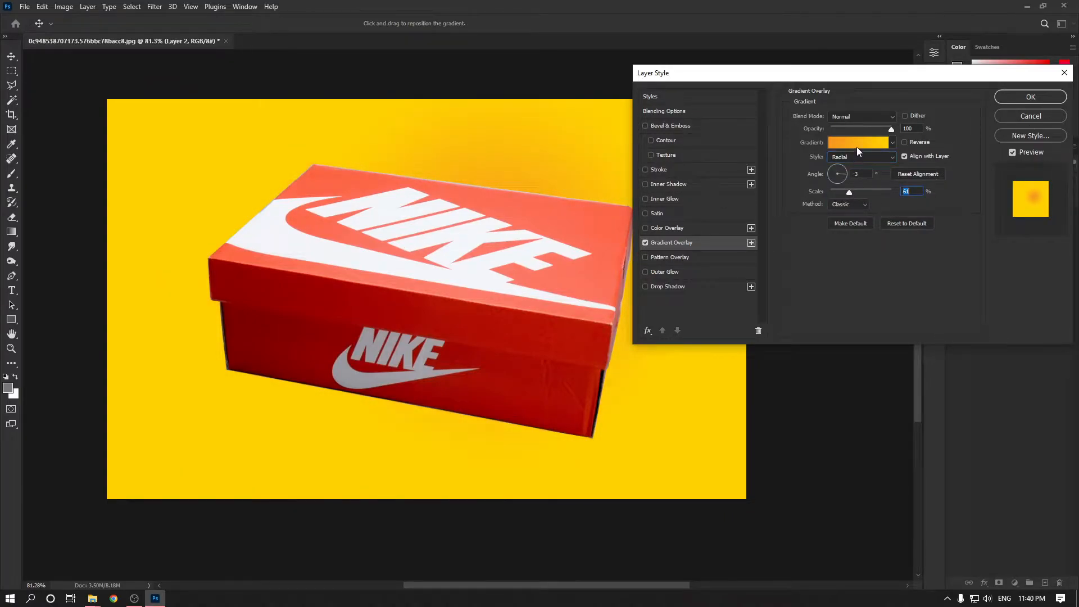
Change the gradient overlay's orange starting stop to a red-orange colour.
click(857, 147)
click(960, 362)
click(732, 362)
click(784, 409)
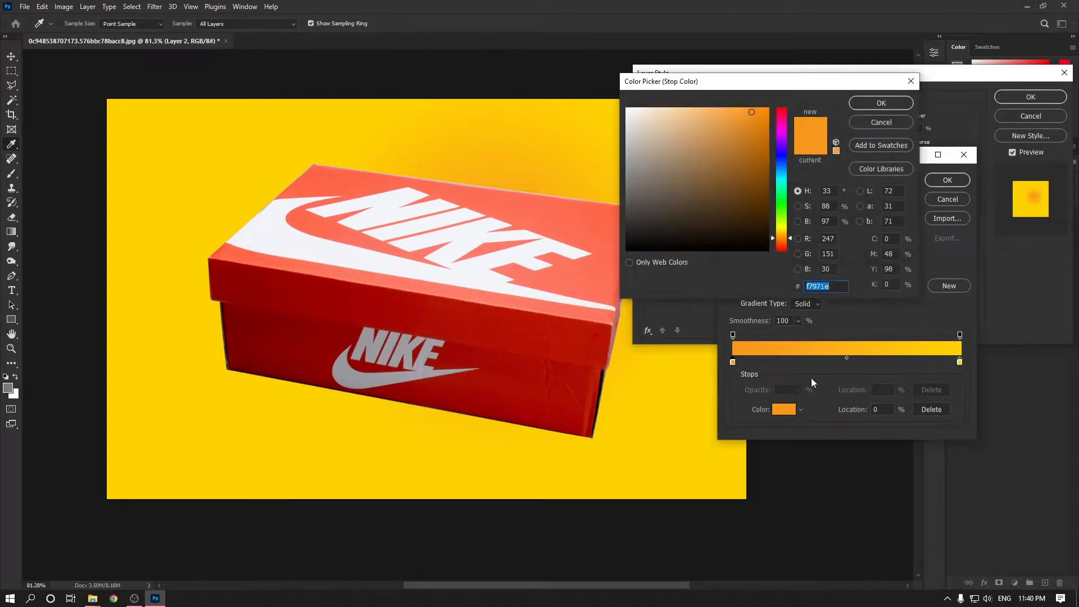
drag(784, 237, 791, 245)
click(881, 103)
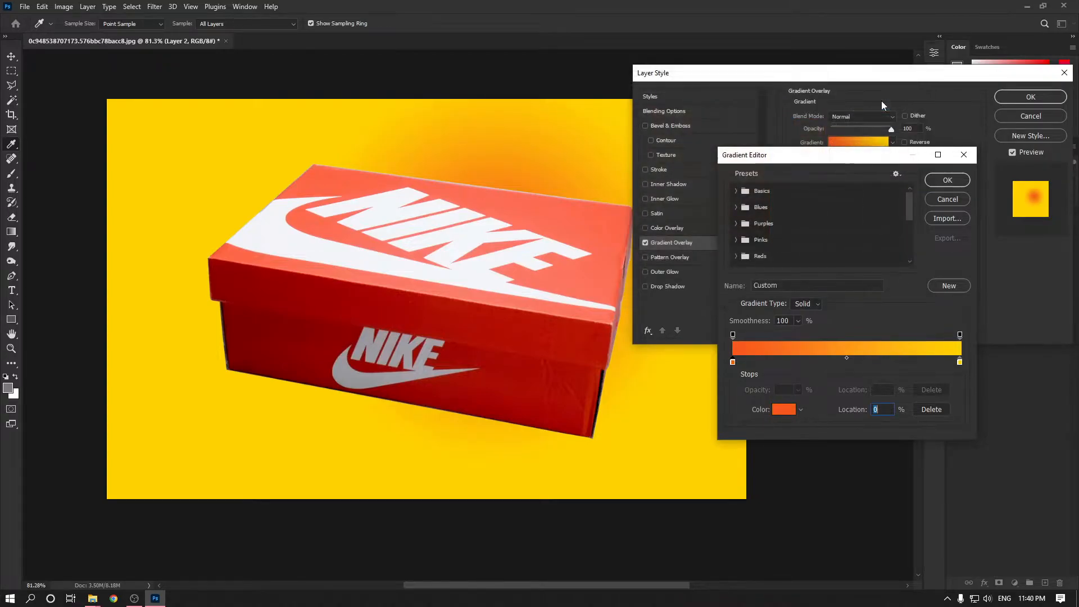
click(947, 180)
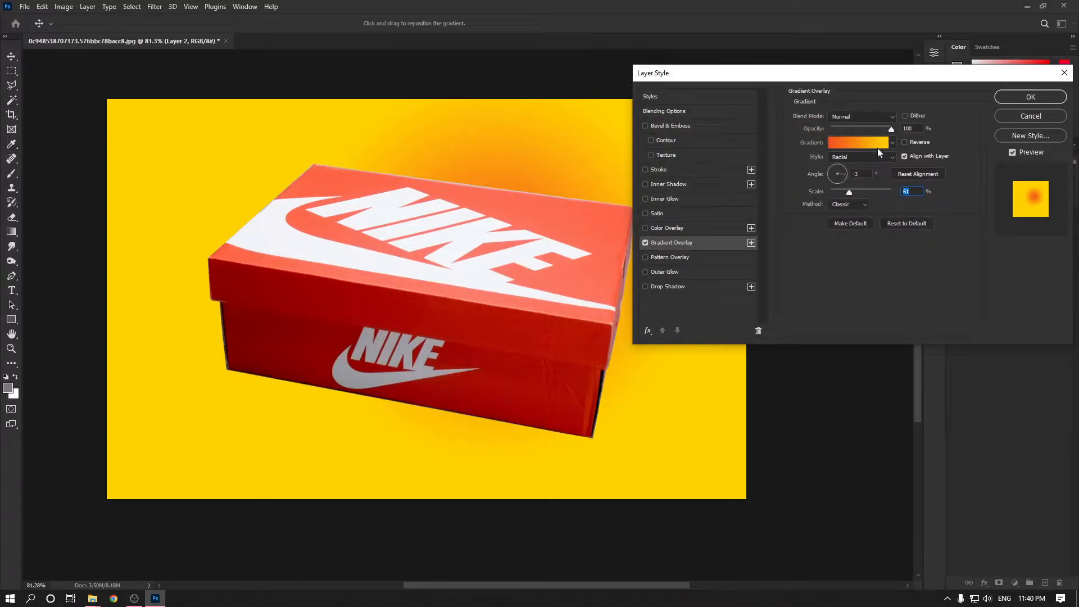
Set the gradient scale to 97%, centre the gradient behind the box and apply the layer style.
drag(722, 82, 877, 98)
drag(968, 99, 819, 107)
drag(854, 216, 873, 218)
drag(425, 288, 385, 285)
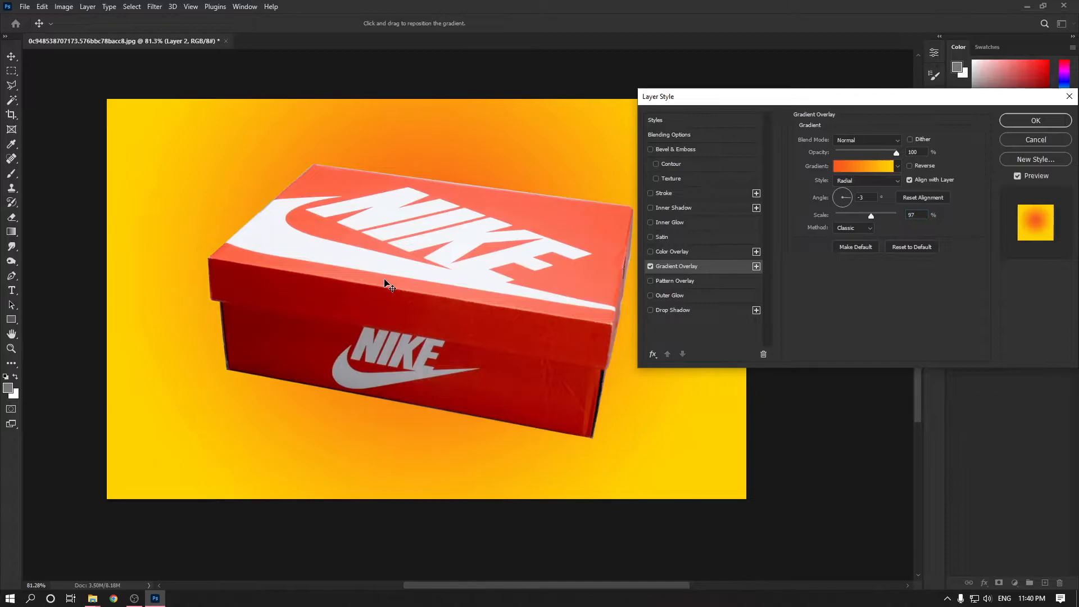
key(Return)
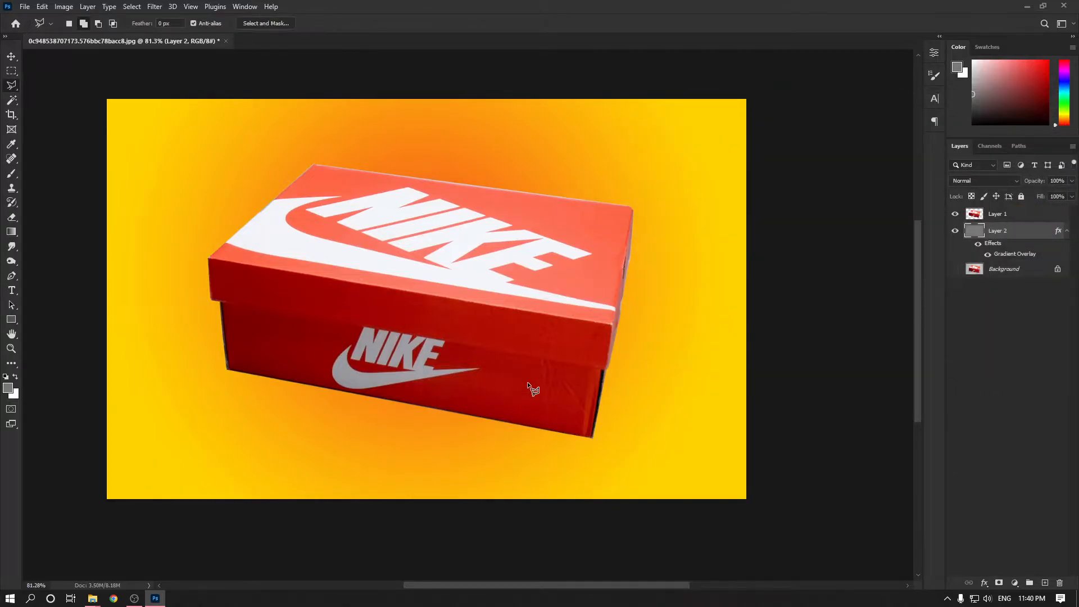
Toggle Layer 2's effects to compare the background with and without the gradient.
click(978, 245)
click(979, 245)
click(979, 245)
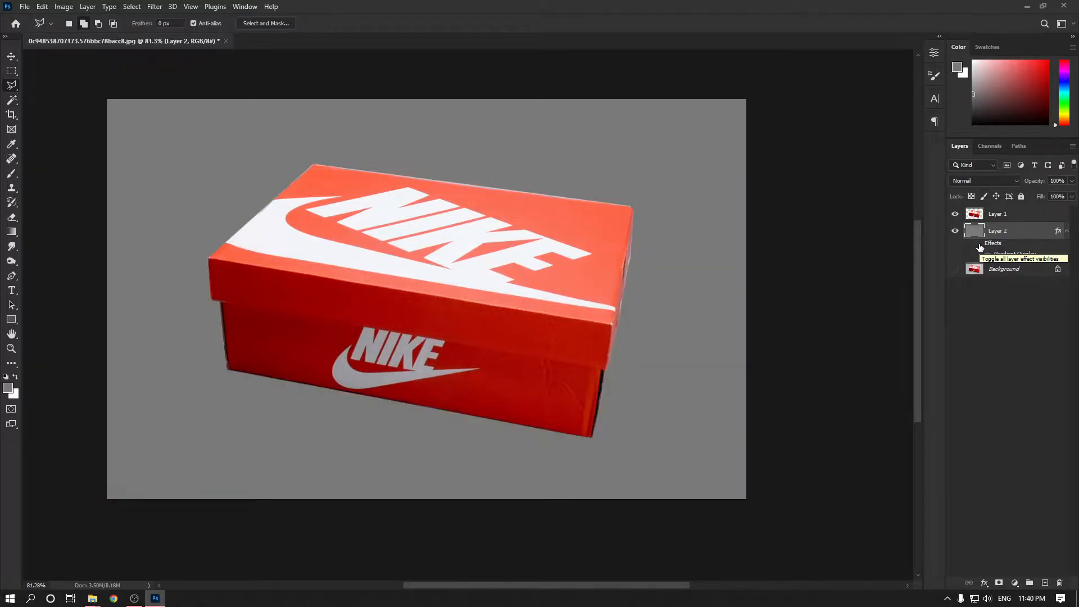
Choose the freehand Lasso tool and examine the cutout edge at the lid's right corner.
drag(445, 305, 487, 293)
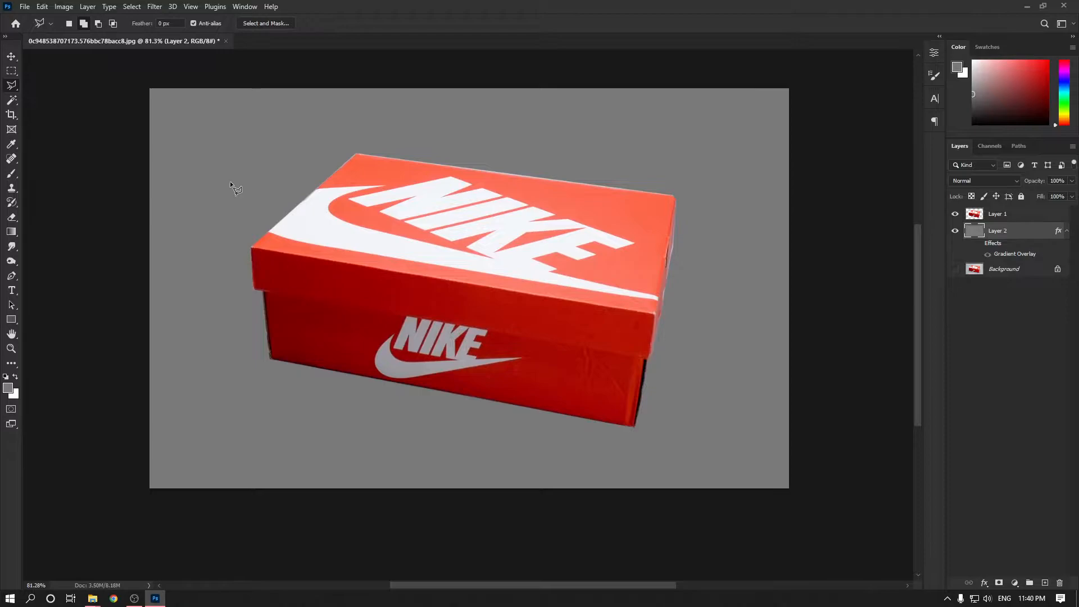
right_click(12, 89)
click(44, 85)
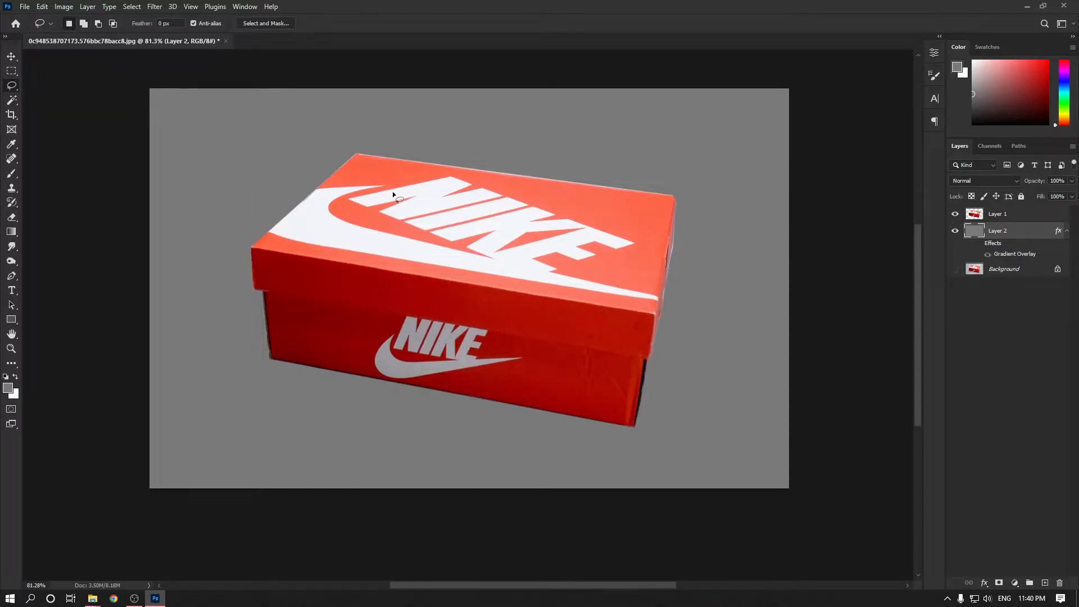
scroll(382, 195, up, 4)
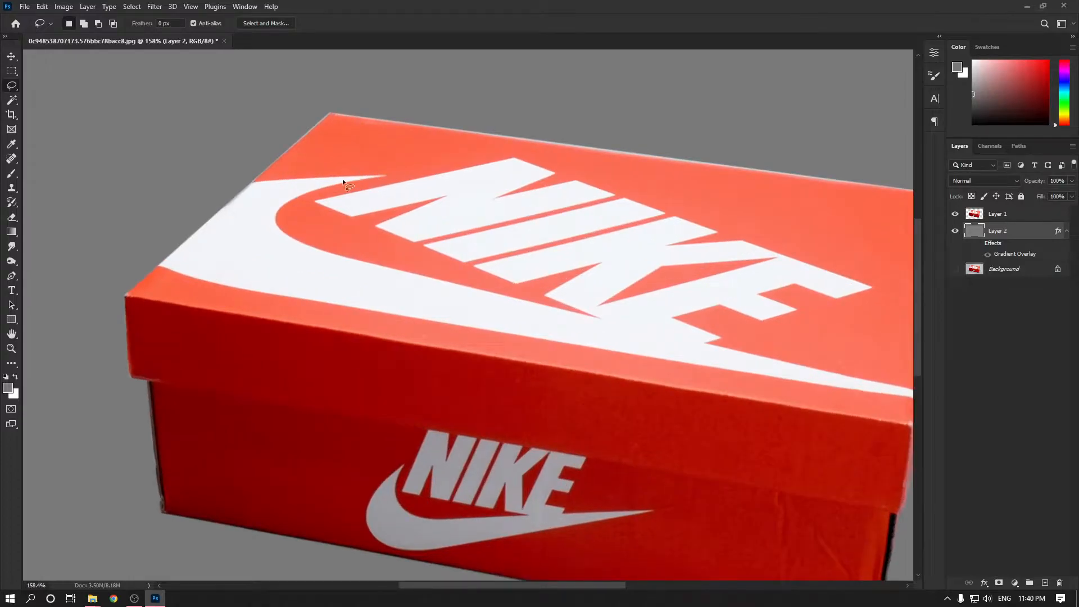
drag(452, 183, 361, 194)
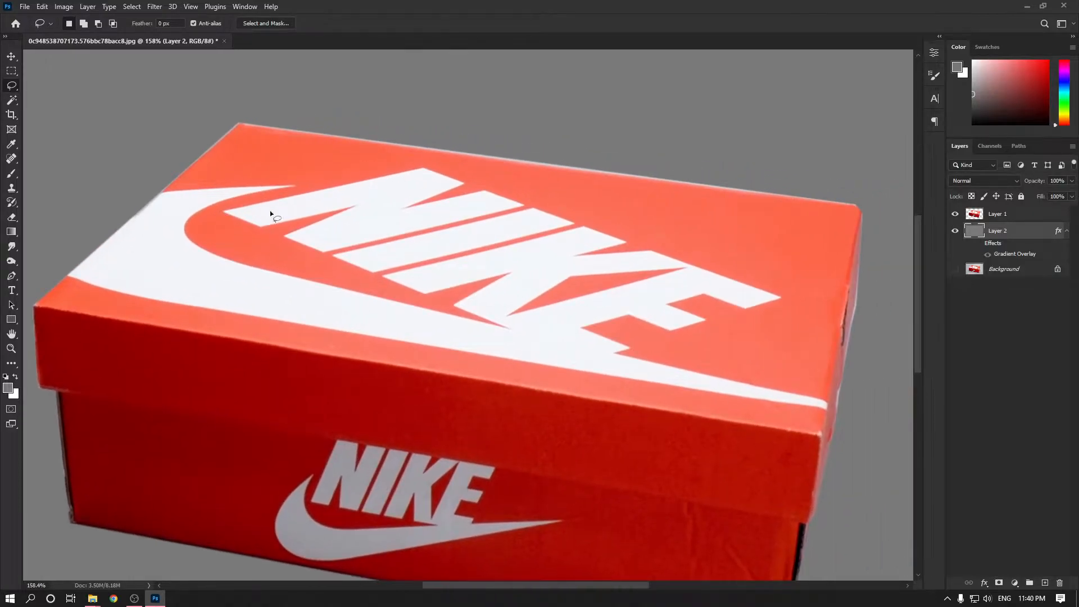
scroll(860, 254, up, 5)
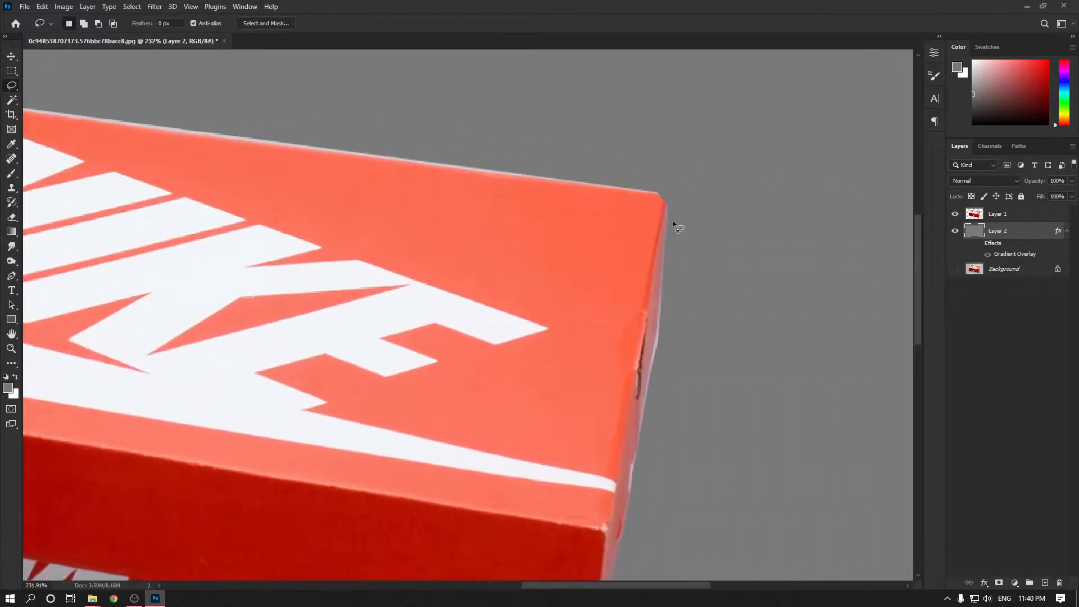
Undo the gradient, the grey layer and the box copy back to the active selection on the Background layer.
key(ctrl+z)
key(ctrl+z)
key(ctrl+z)
key(ctrl+z)
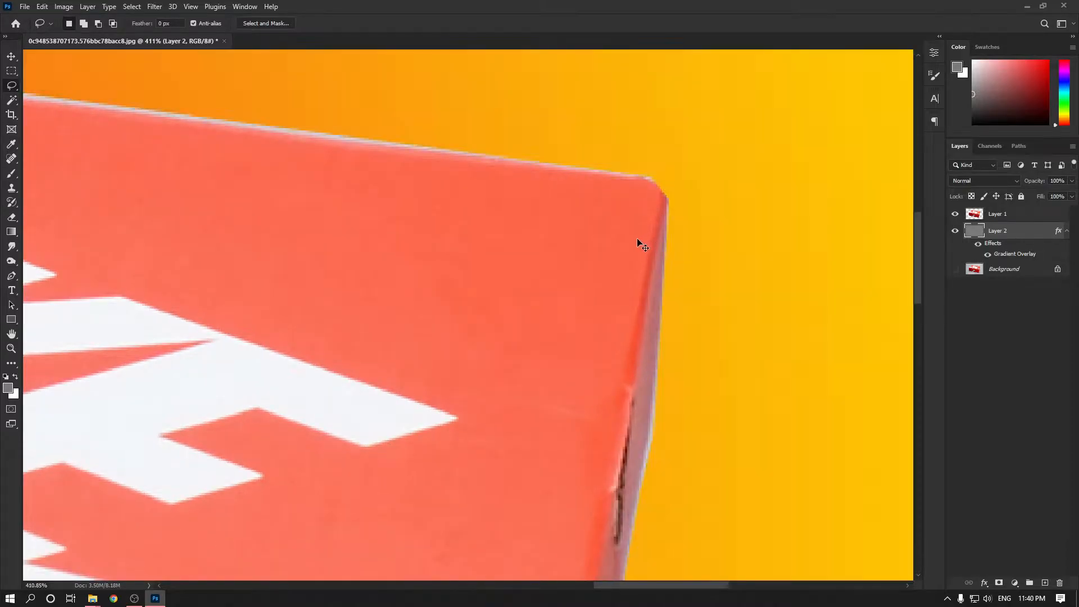
key(ctrl+z)
key(ctrl+z)
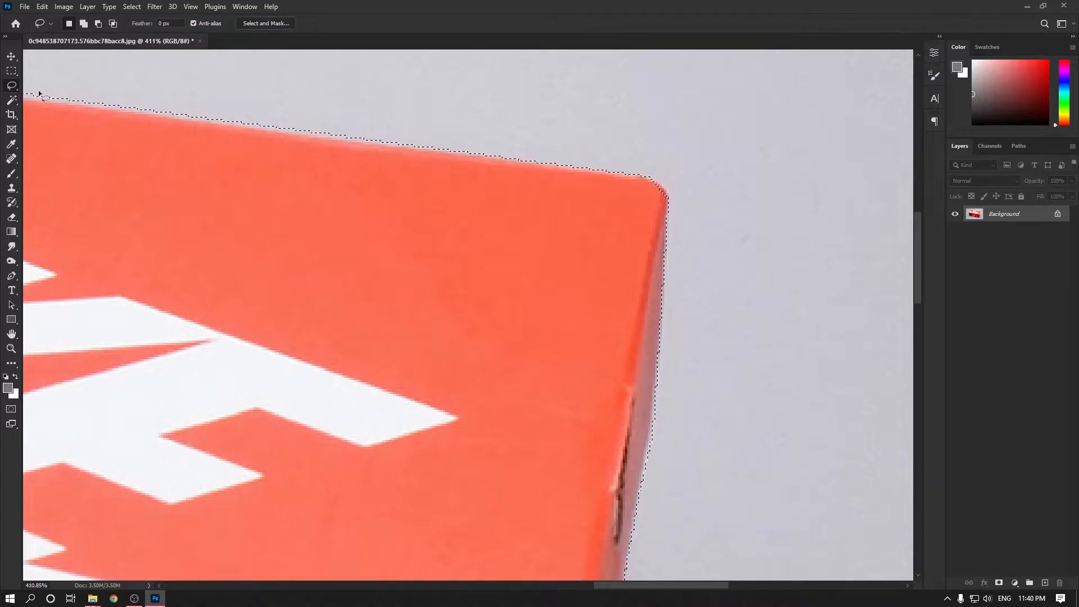
Set the Lasso to Add to selection and draw around the lid's far right corner to include it.
click(87, 28)
scroll(641, 197, down, 5)
scroll(643, 197, up, 4)
drag(643, 197, 672, 209)
scroll(674, 211, up, 4)
scroll(709, 194, down, 1)
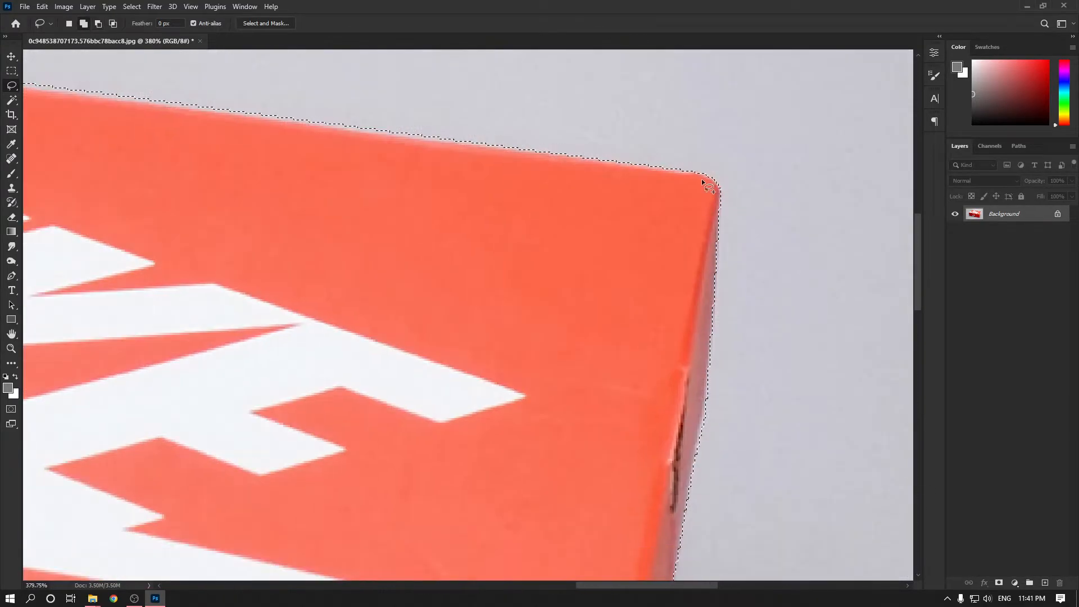
mouse_move(701, 175)
mouse_down()
mouse_move(693, 162)
mouse_move(659, 230)
mouse_up()
scroll(636, 210, down, 5)
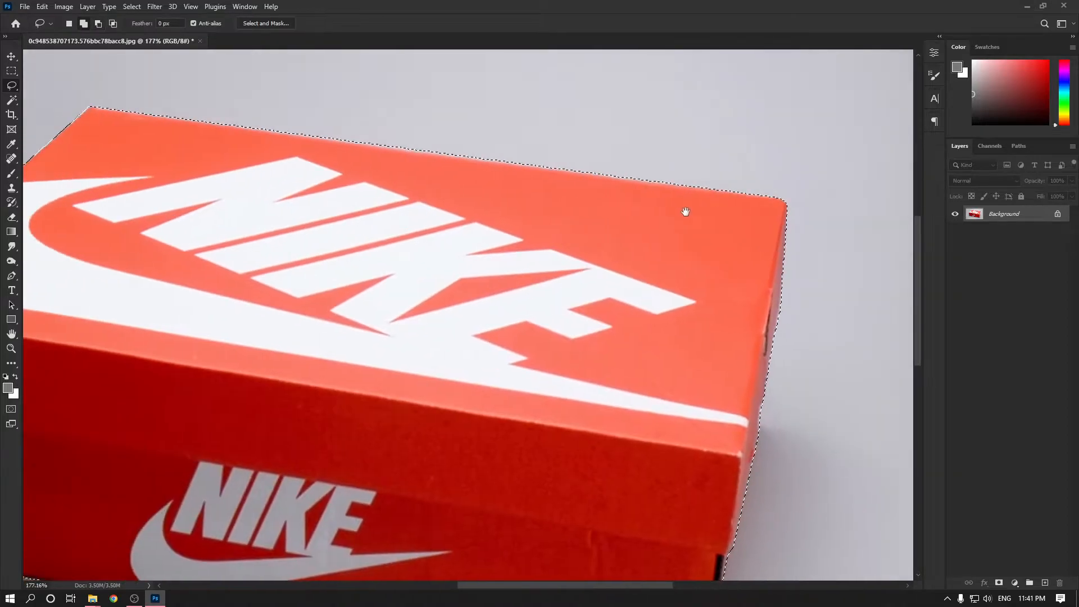
Compare the Lasso's New selection and Add to selection modes by drawing small loops around the lid's far right corner.
click(70, 25)
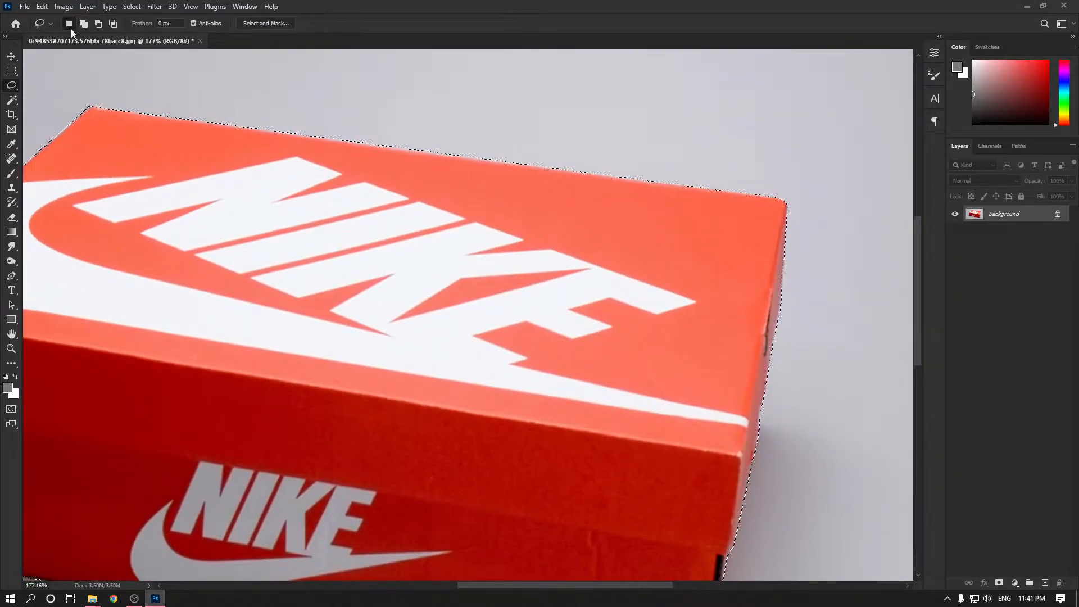
scroll(606, 191, up, 4)
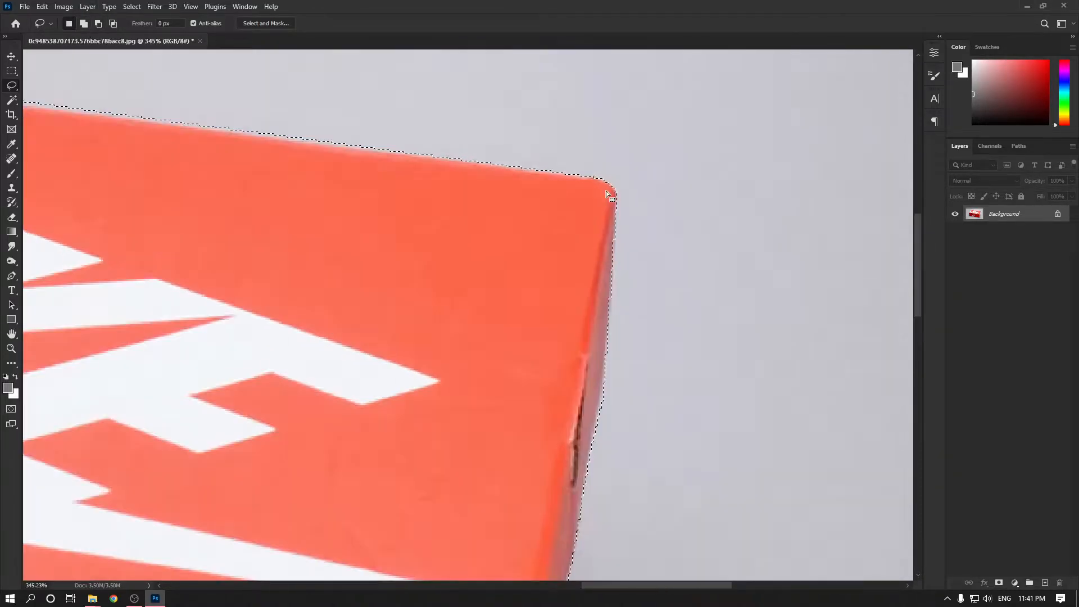
click(82, 23)
mouse_move(629, 179)
mouse_down()
mouse_move(706, 175)
mouse_move(646, 202)
mouse_up()
mouse_move(617, 203)
mouse_down()
mouse_move(738, 242)
mouse_move(748, 145)
mouse_up()
drag(568, 157, 573, 159)
scroll(713, 217, down, 8)
scroll(457, 314, up, 2)
scroll(445, 315, down, 2)
scroll(470, 312, up, 1)
scroll(470, 311, up, 1)
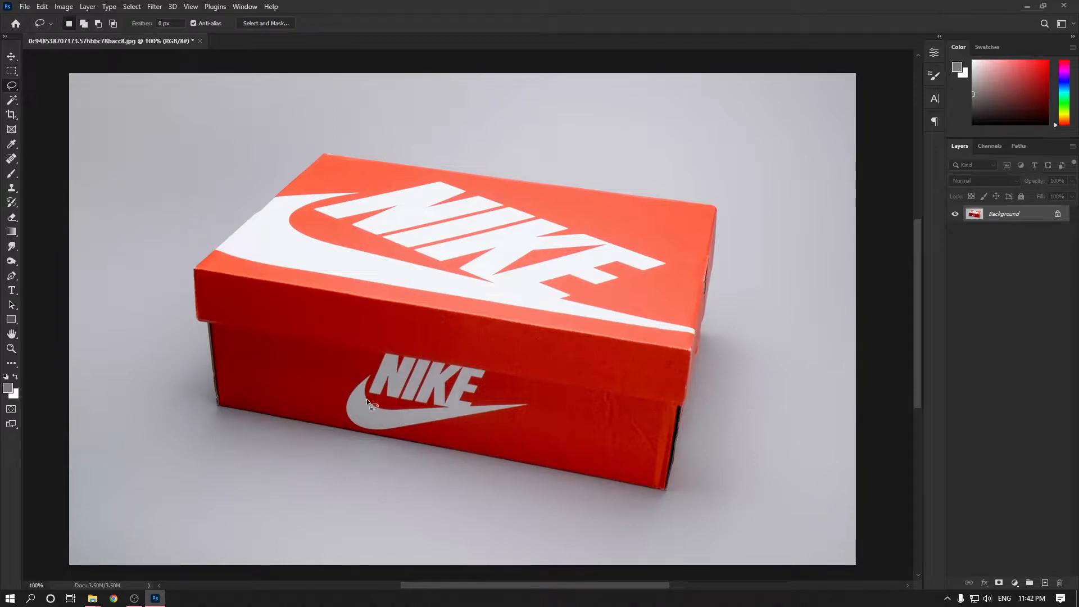
Select the whole shoe box by painting over it with the Quick Selection tool.
click(11, 100)
click(60, 112)
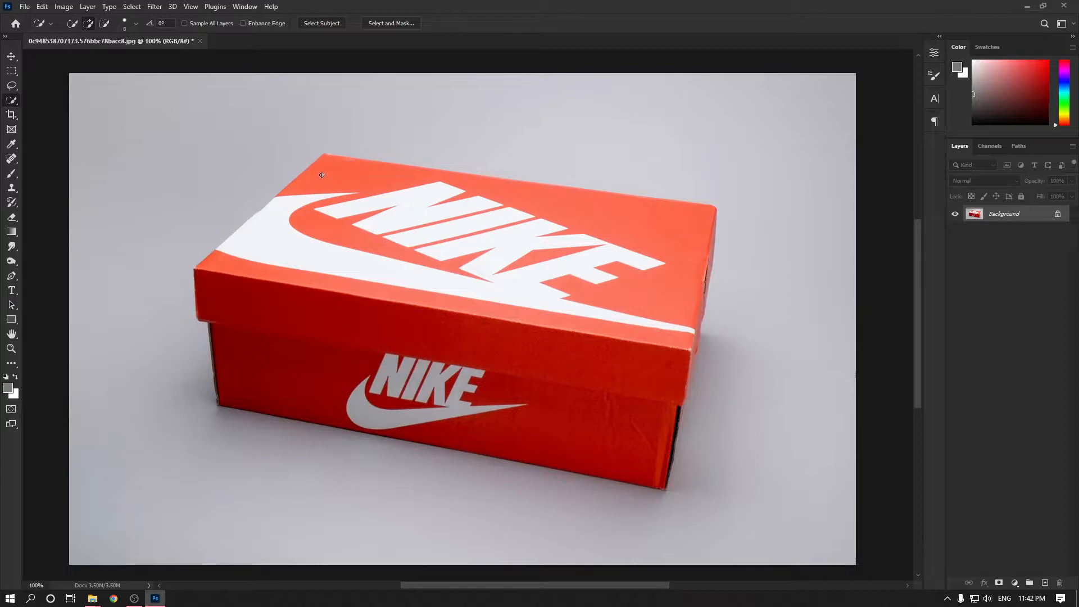
mouse_move(328, 164)
mouse_down()
mouse_move(214, 281)
mouse_move(238, 375)
mouse_move(521, 436)
mouse_move(580, 444)
mouse_move(663, 381)
mouse_move(705, 226)
mouse_move(691, 216)
mouse_move(685, 267)
mouse_move(411, 257)
mouse_move(439, 241)
mouse_move(327, 202)
mouse_move(349, 231)
mouse_up()
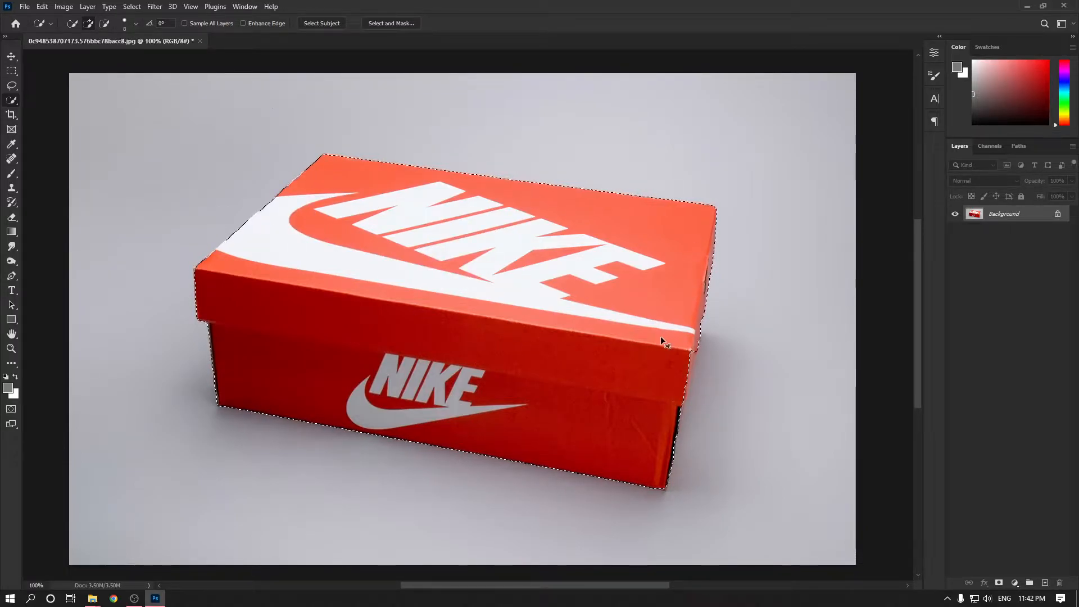
Copy the selected box to its own layer over a new black-filled layer, with the Background hidden.
key(ctrl+j)
click(955, 231)
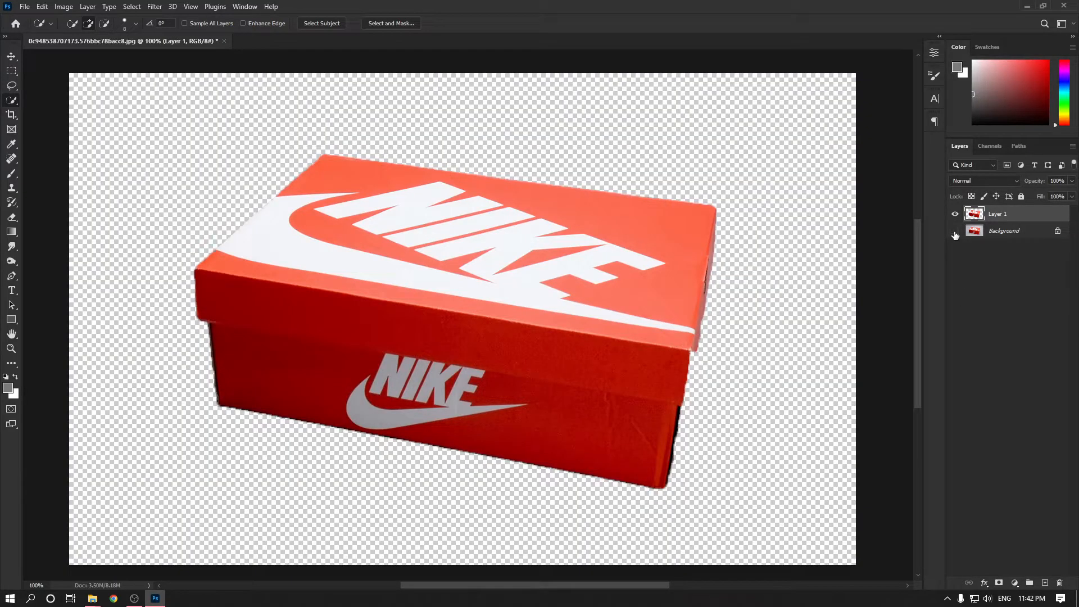
click(1011, 231)
key(ctrl+shift+n)
key(Return)
key(x)
key(d)
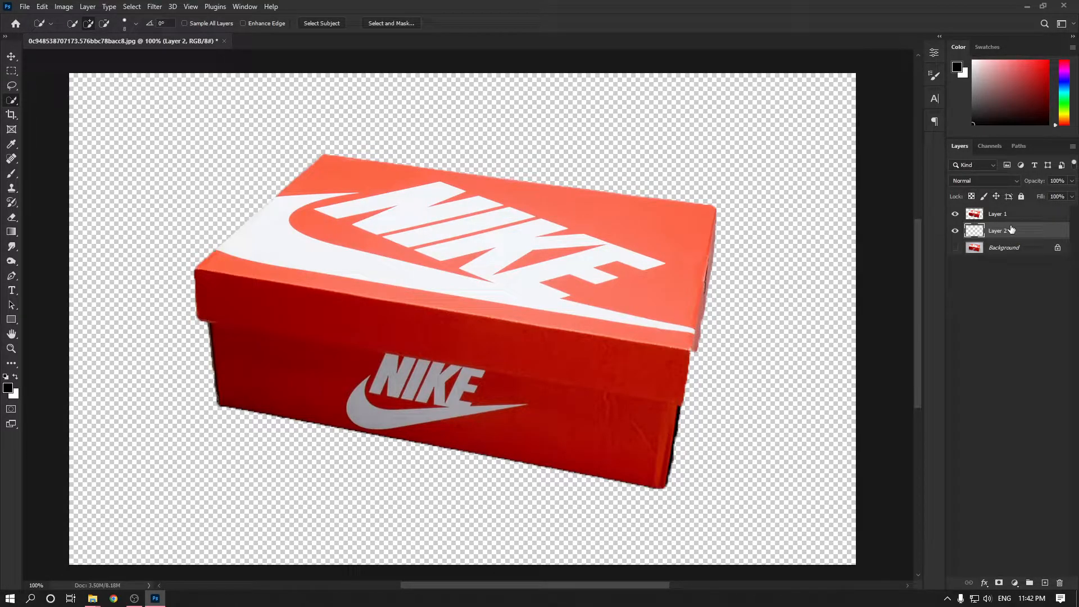
key(alt+BackSpace)
Examine the box cutout's edges against the black fill along the lid's corners, back edge and right side.
scroll(216, 282, up, 5)
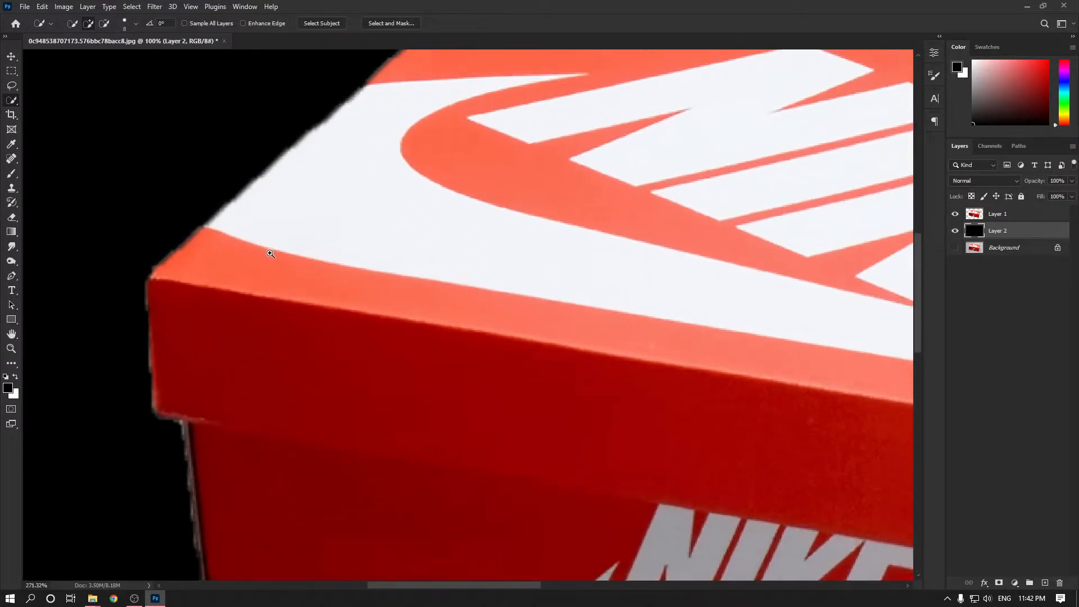
drag(436, 195, 198, 432)
scroll(244, 313, down, 6)
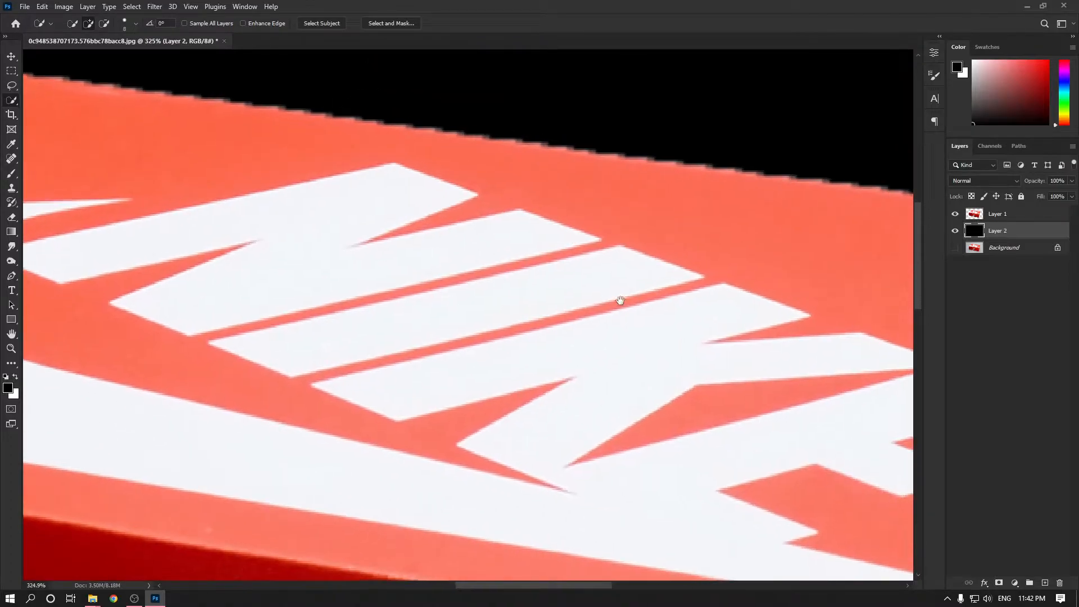
scroll(526, 313, down, 1)
scroll(636, 354, up, 3)
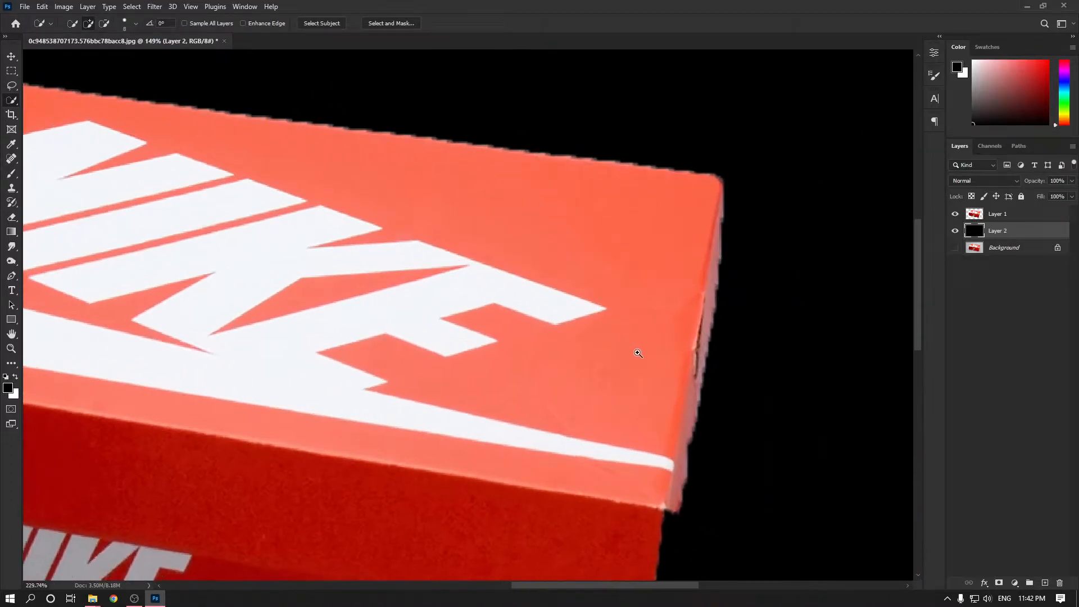
scroll(604, 364, down, 3)
scroll(603, 364, down, 2)
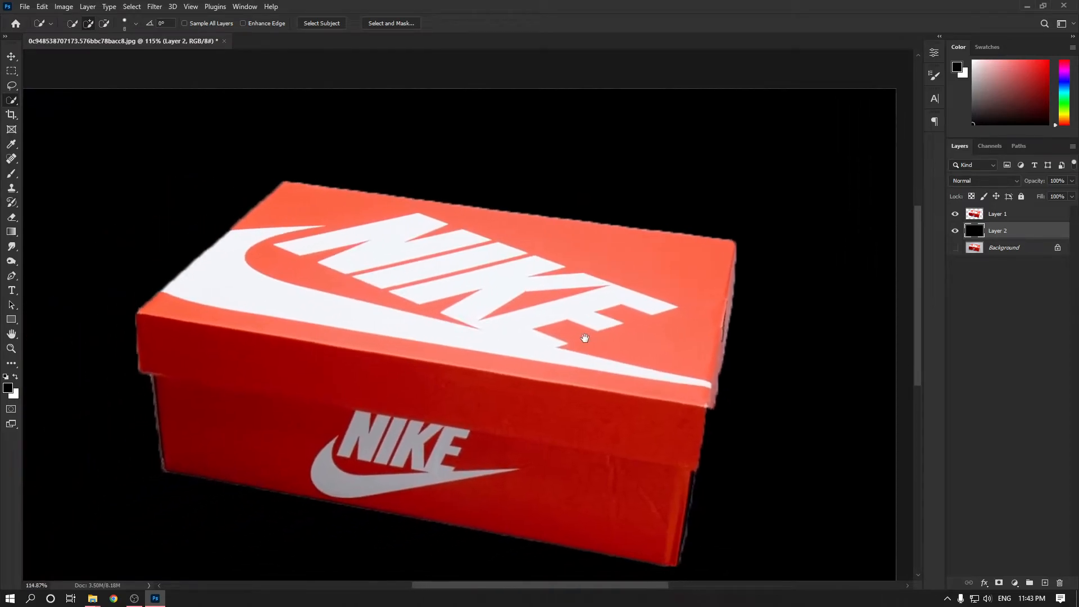
Delete the black layer and undo the box copy back to the active selection on the Background layer.
key(Delete)
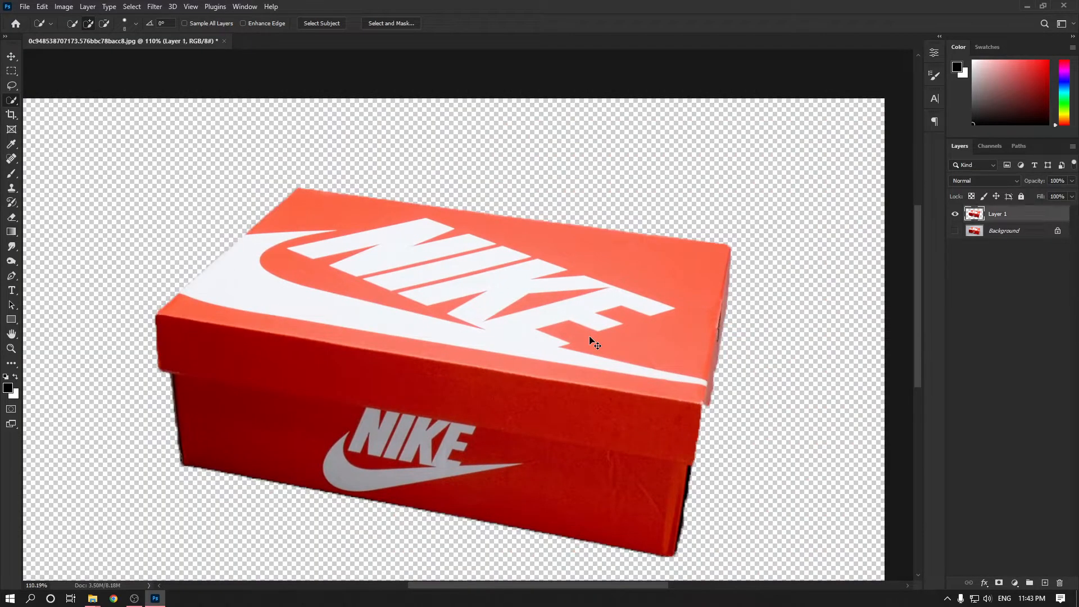
key(ctrl+z)
key(ctrl+z)
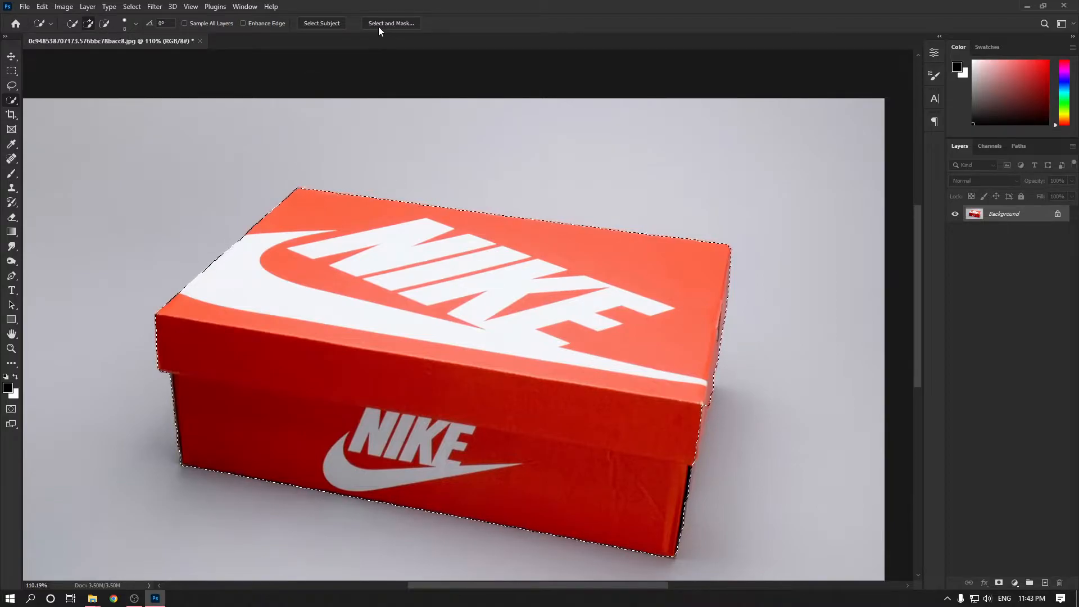
Open the box selection in Select and Mask and set Smooth to 52 while viewing the lid's right corner.
click(402, 26)
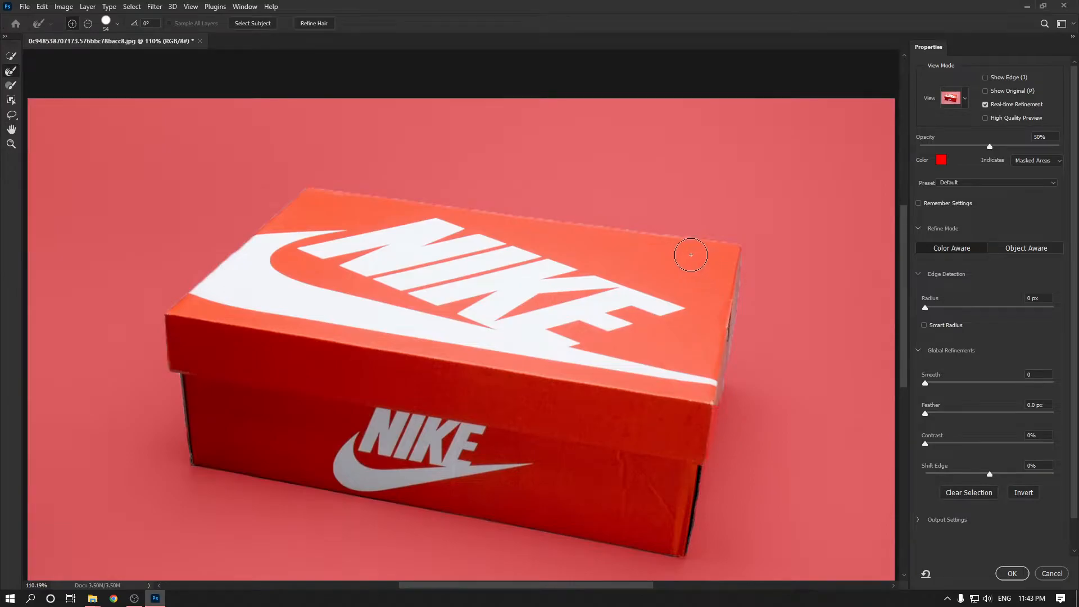
drag(617, 227, 670, 232)
drag(757, 276, 526, 252)
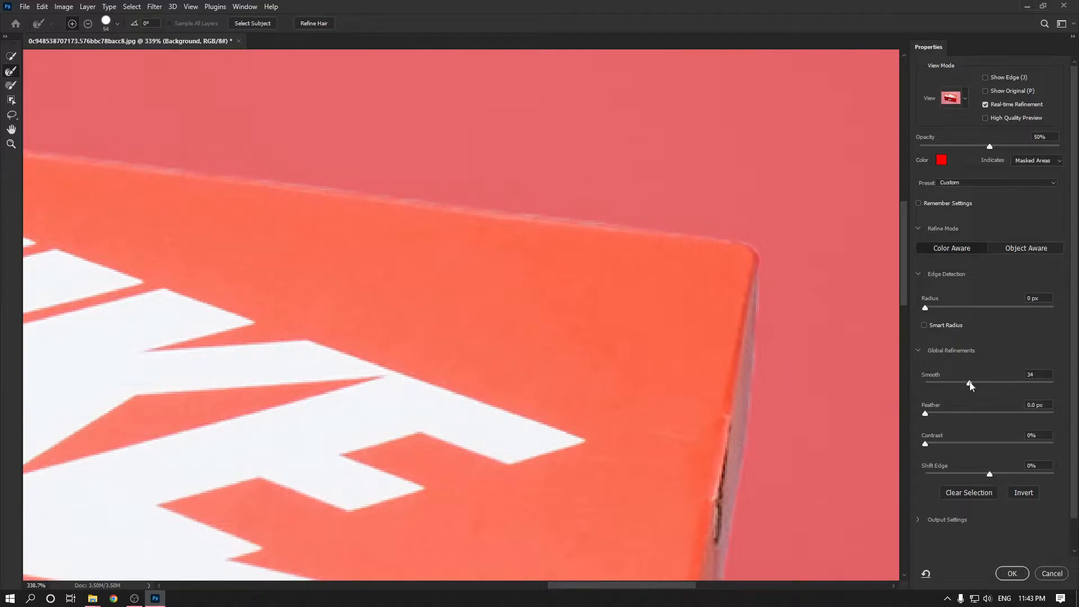
drag(935, 387, 916, 388)
drag(928, 387, 920, 387)
drag(992, 385, 992, 389)
Set the selection edge's Contrast to 43% and Shift Edge to -37%.
drag(973, 443, 980, 444)
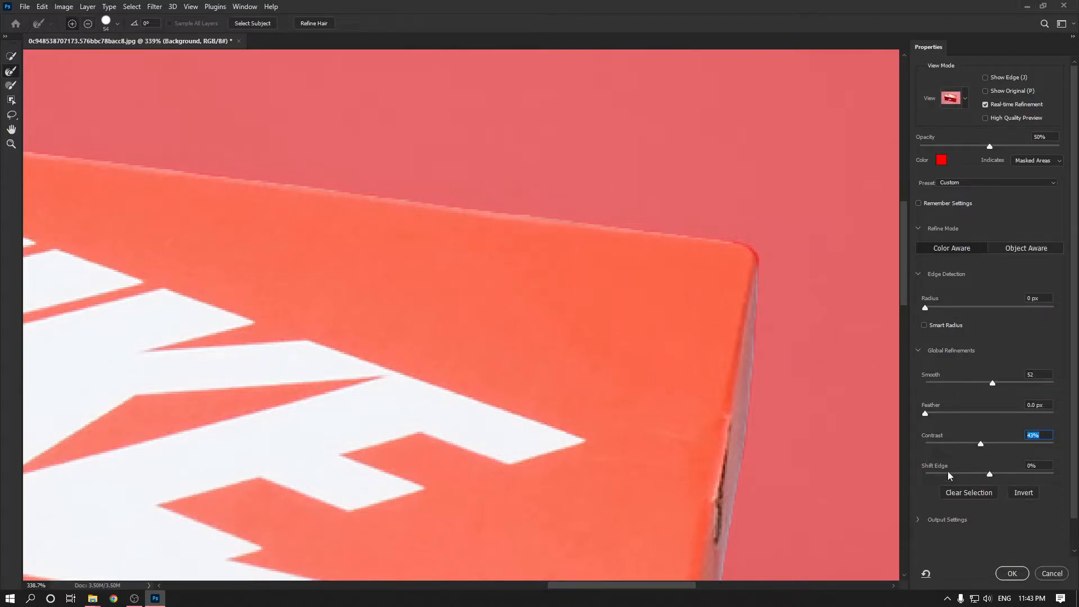
drag(988, 475, 969, 477)
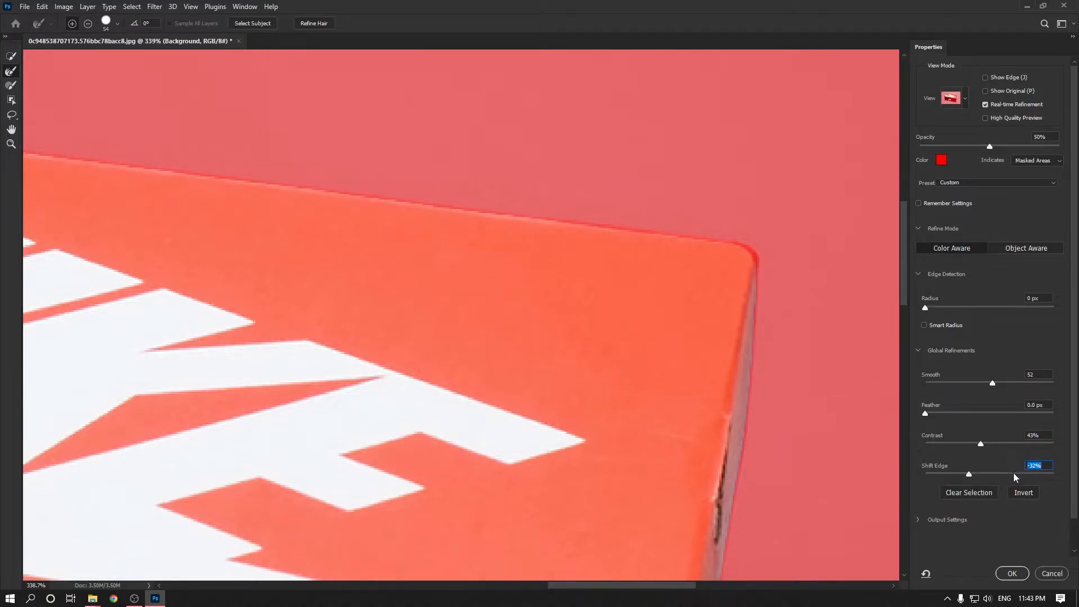
click(1038, 473)
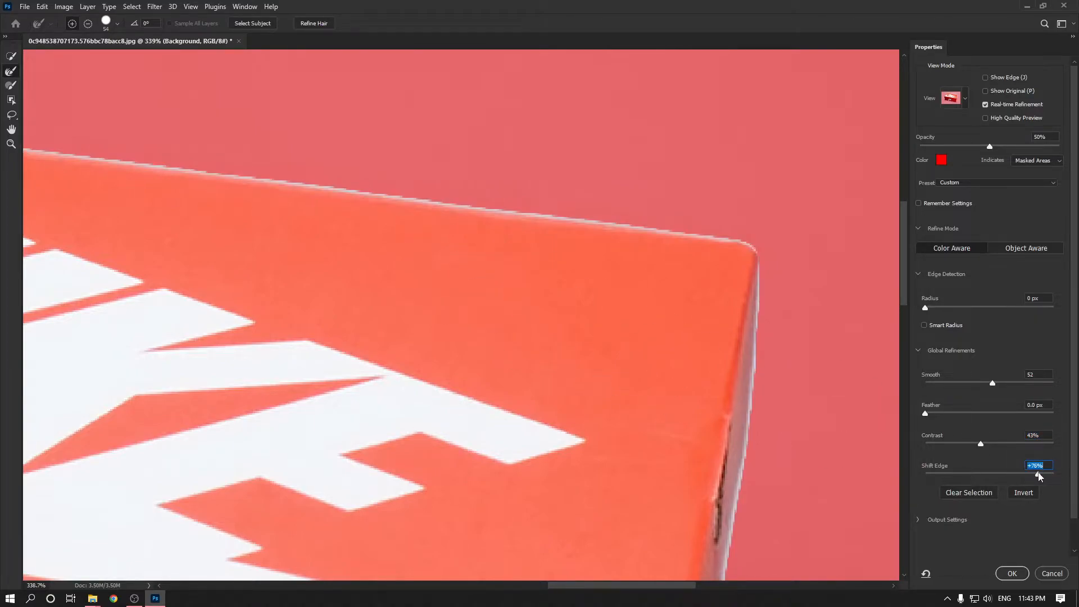
click(962, 474)
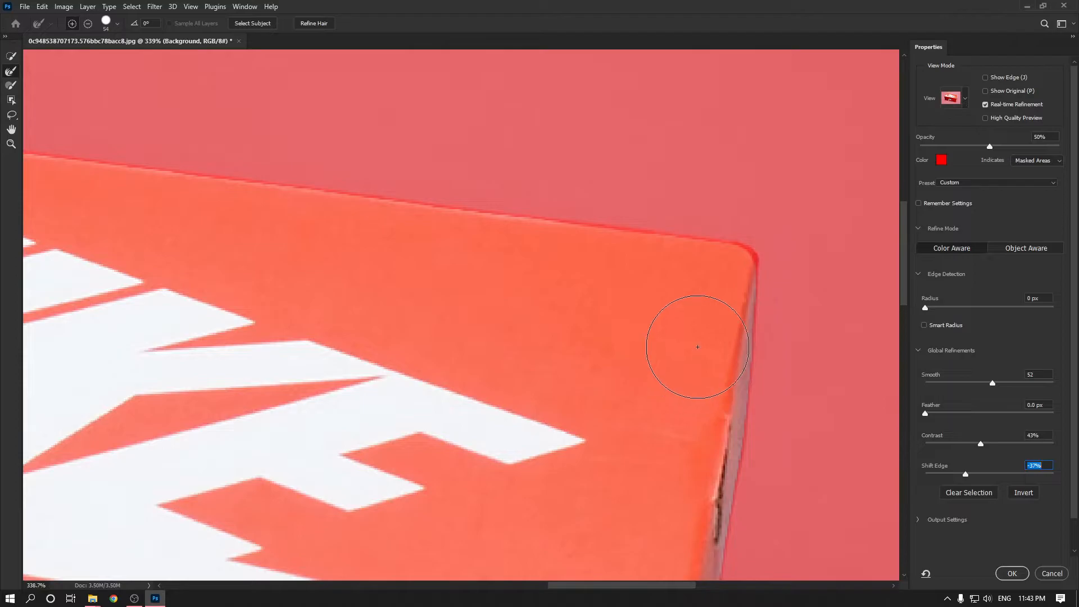
Compare the Marching Ants and Overlay view modes, keep Overlay and apply the refined selection.
click(965, 98)
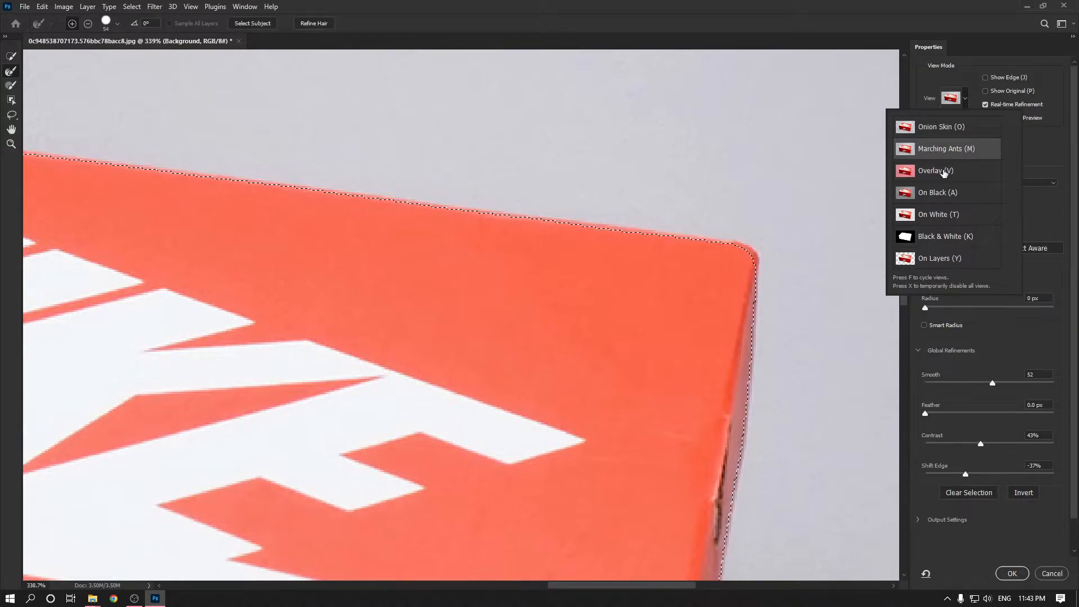
click(927, 100)
click(963, 100)
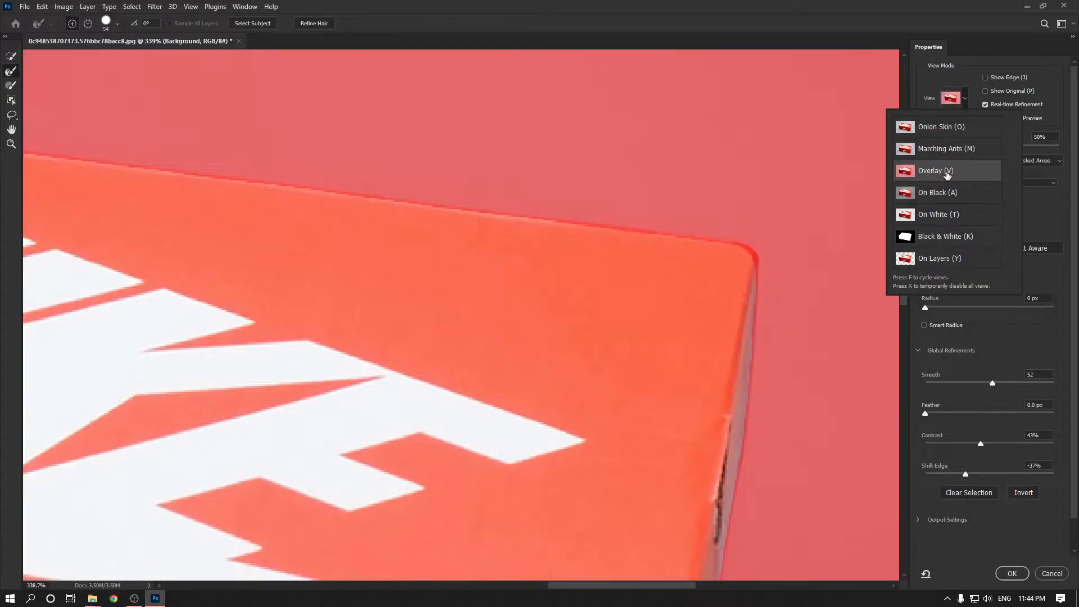
click(993, 531)
click(1011, 573)
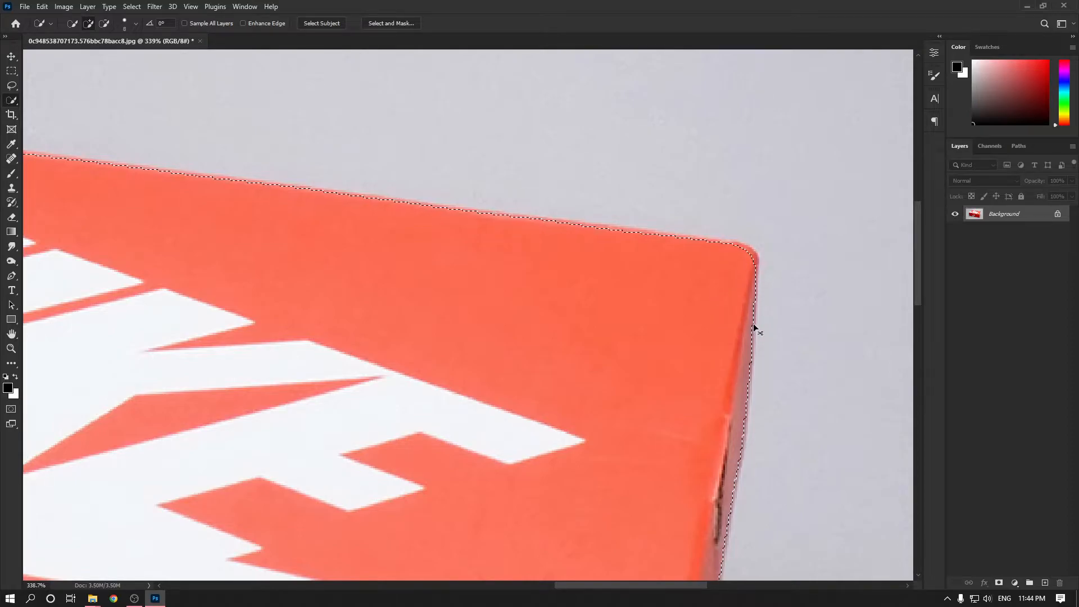
Copy the refined box selection to a new layer, hide the Background and place a black-filled layer beneath the copy.
key(ctrl+j)
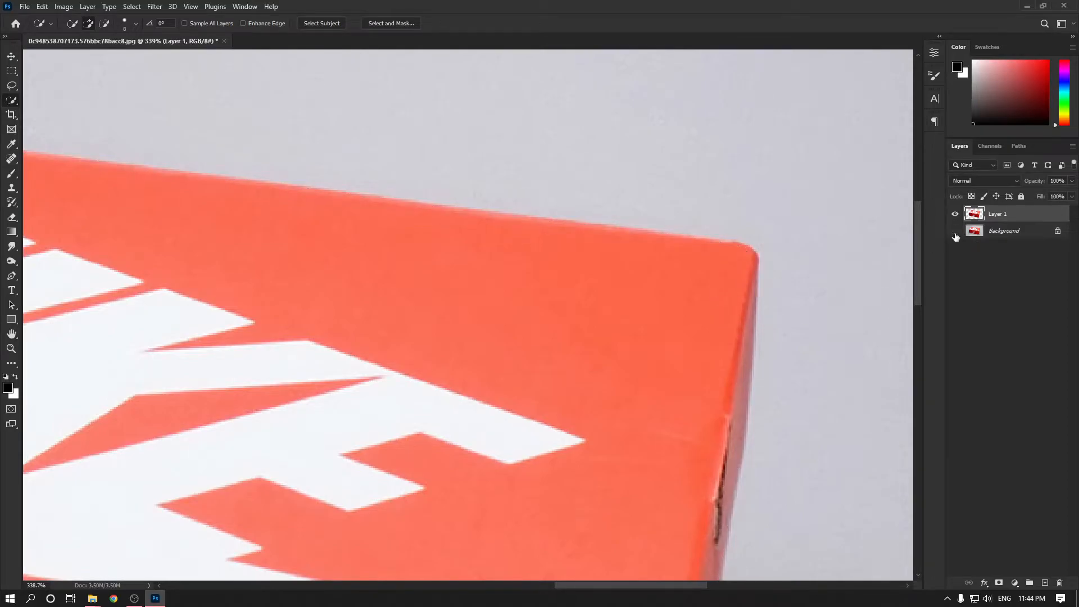
click(955, 231)
click(998, 229)
key(ctrl+shift+n)
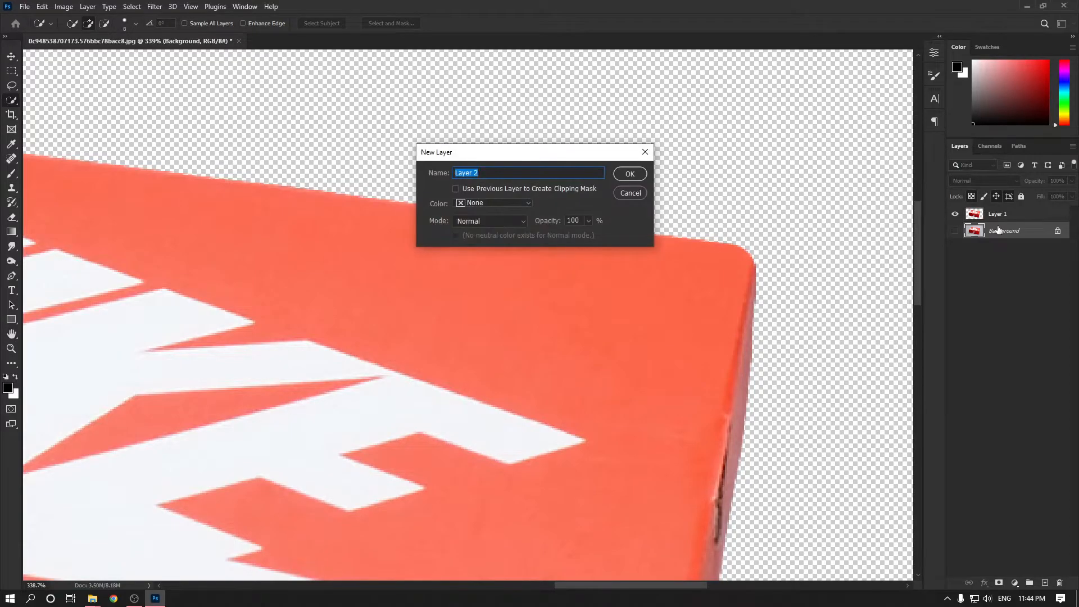
key(Return)
key(alt+BackSpace)
Examine the refined cutout's edges around the whole box against the black fill.
drag(259, 239, 493, 252)
scroll(489, 252, down, 4)
drag(112, 266, 301, 229)
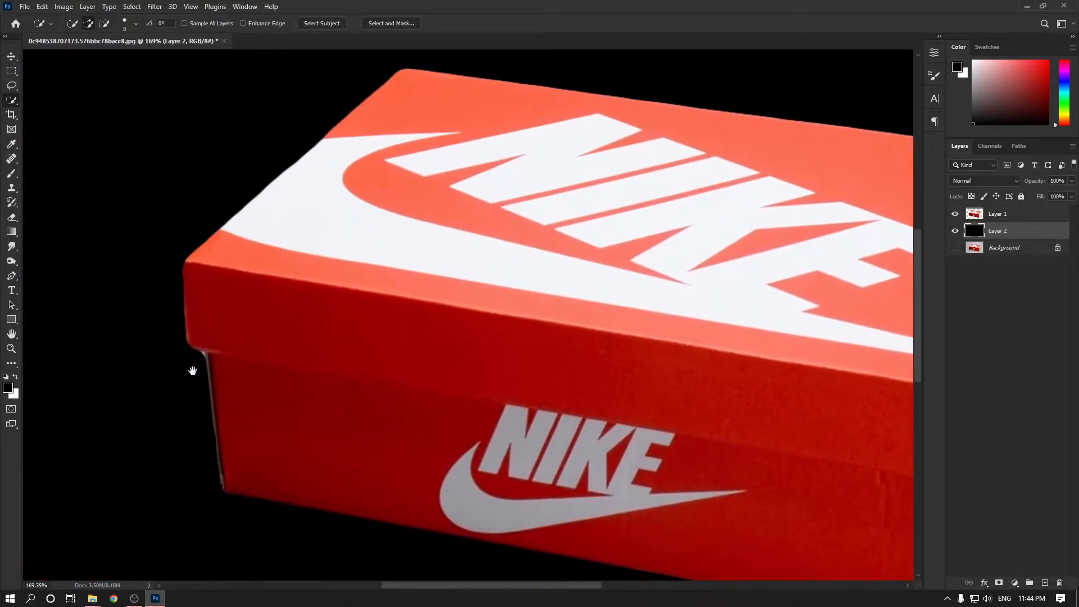
scroll(193, 373, up, 2)
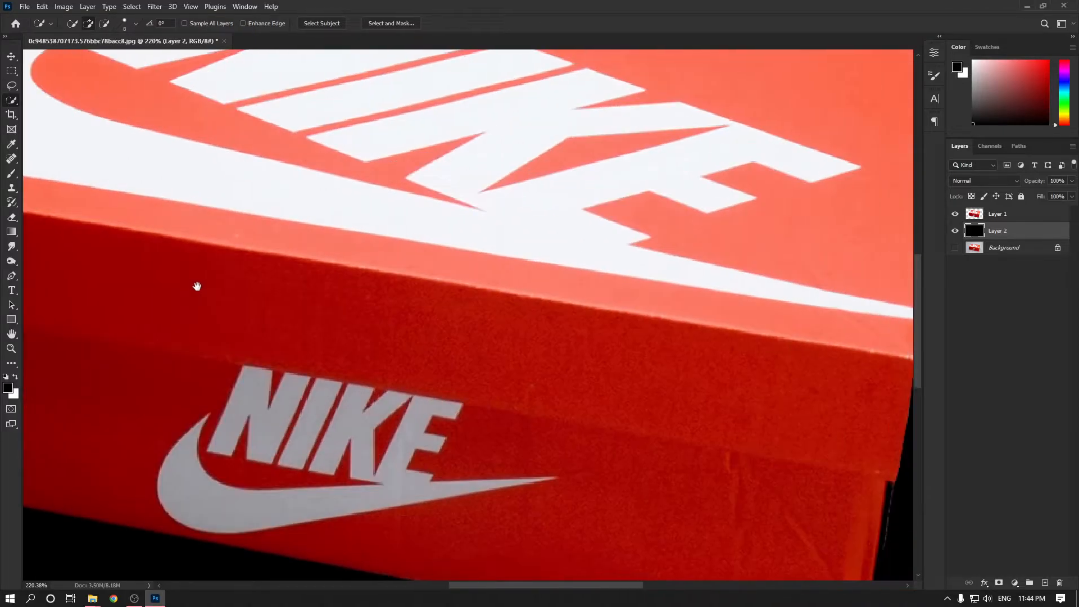
drag(542, 270, 277, 265)
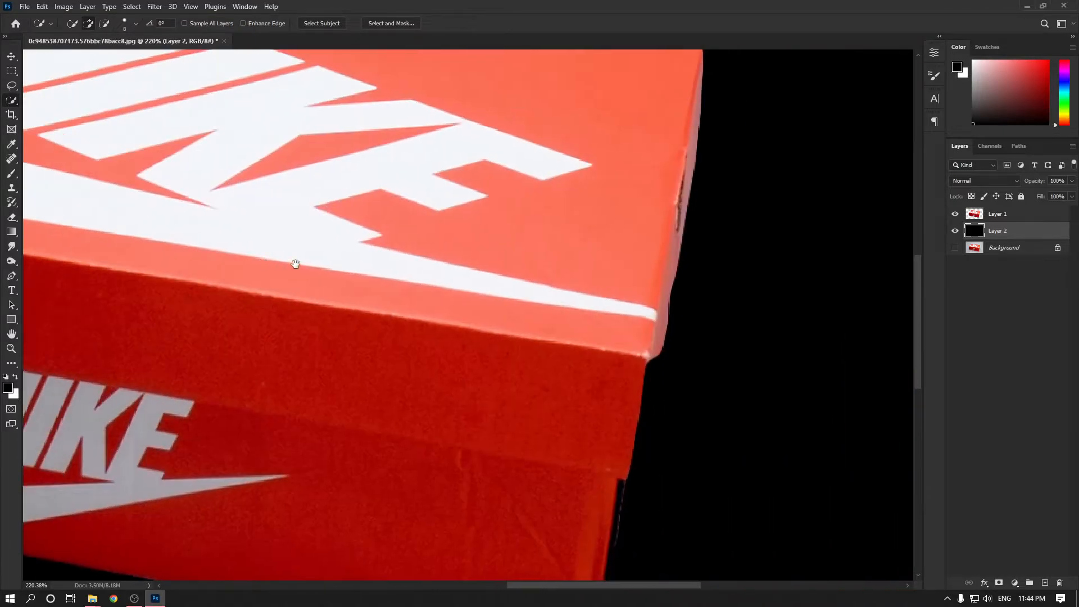
drag(427, 208, 414, 322)
drag(417, 255, 410, 200)
drag(427, 332, 443, 235)
drag(501, 277, 497, 354)
drag(538, 167, 568, 168)
drag(524, 207, 590, 276)
drag(294, 212, 398, 260)
drag(446, 301, 472, 287)
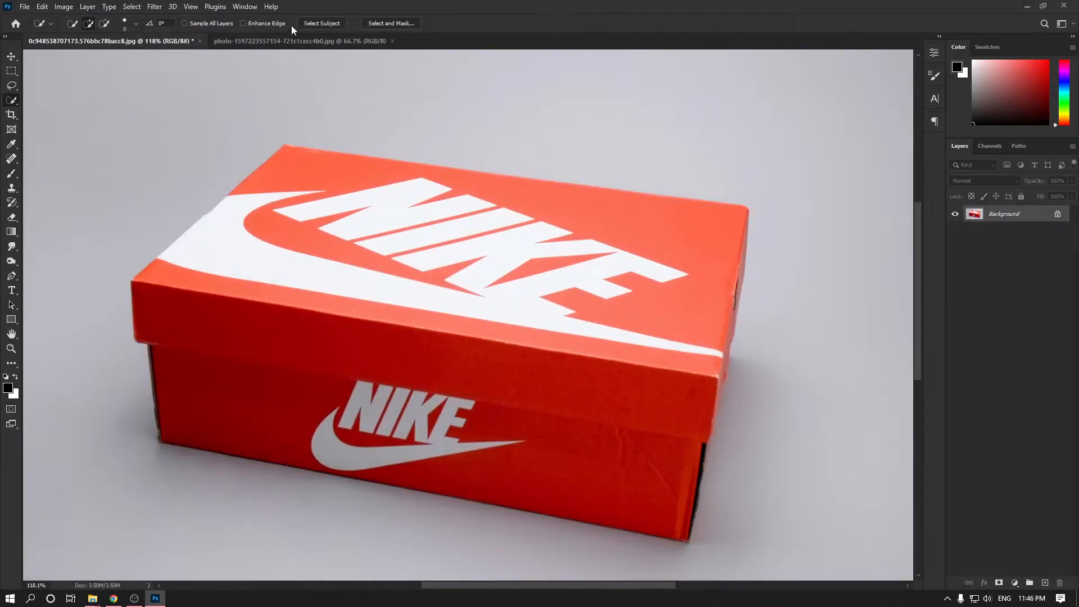
Switch to the portrait photo document and examine the loose hair along the head's outline.
click(295, 43)
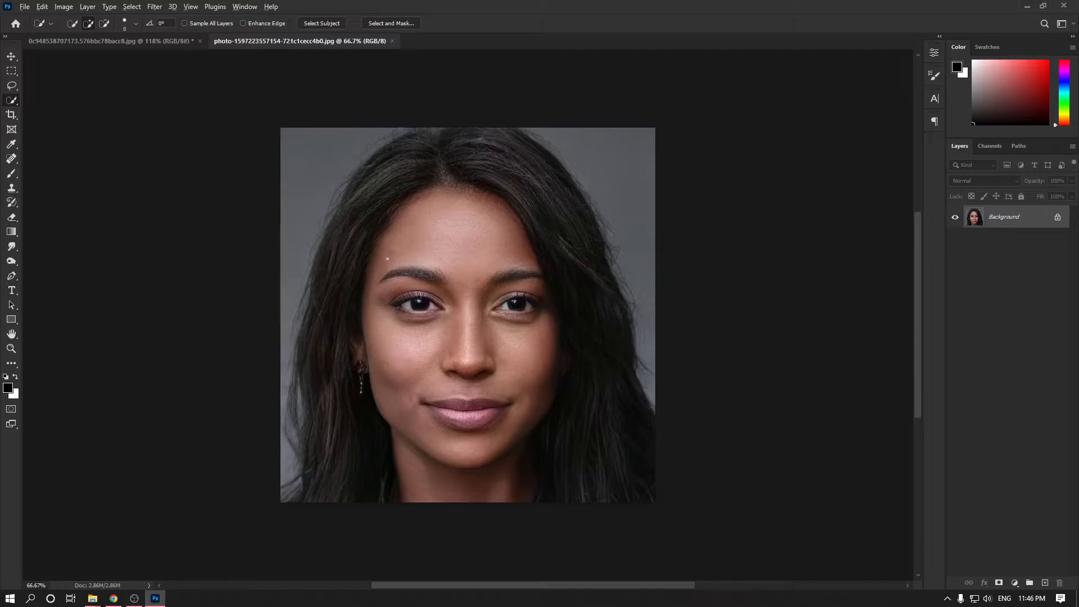
scroll(387, 259, up, 3)
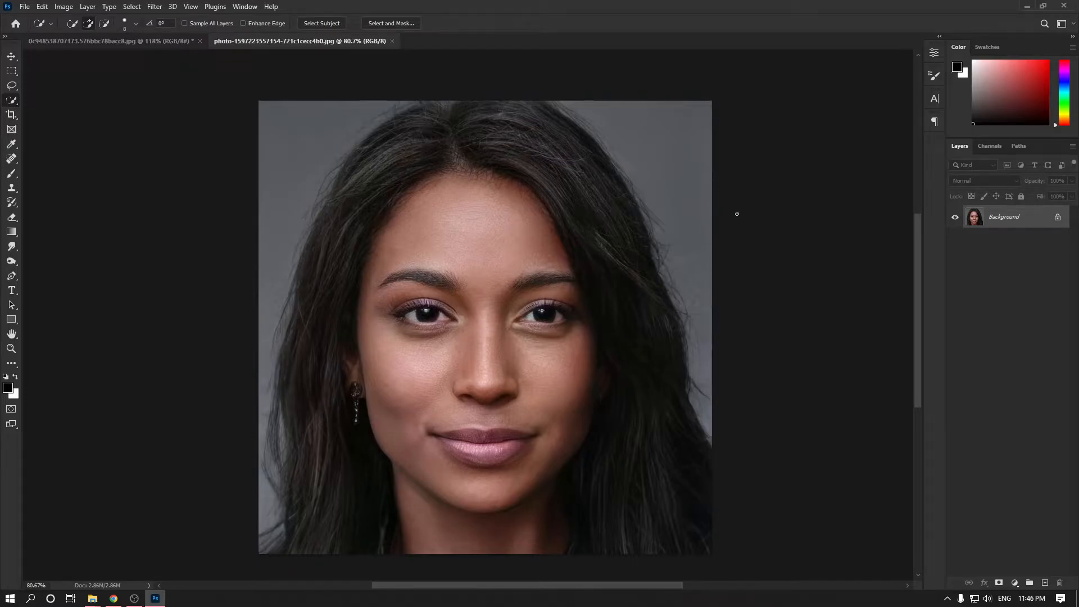
scroll(665, 226, up, 6)
scroll(647, 231, down, 5)
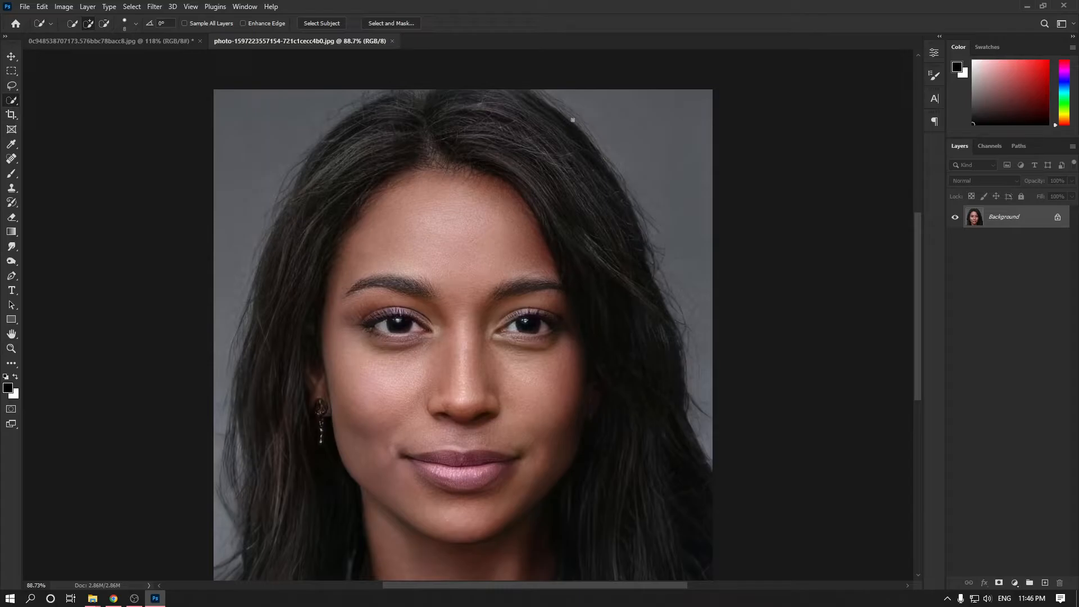
Try Quick Selection strokes on the portrait's hair and clear the resulting selections.
drag(647, 272, 667, 270)
key(ctrl+d)
scroll(539, 236, down, 2)
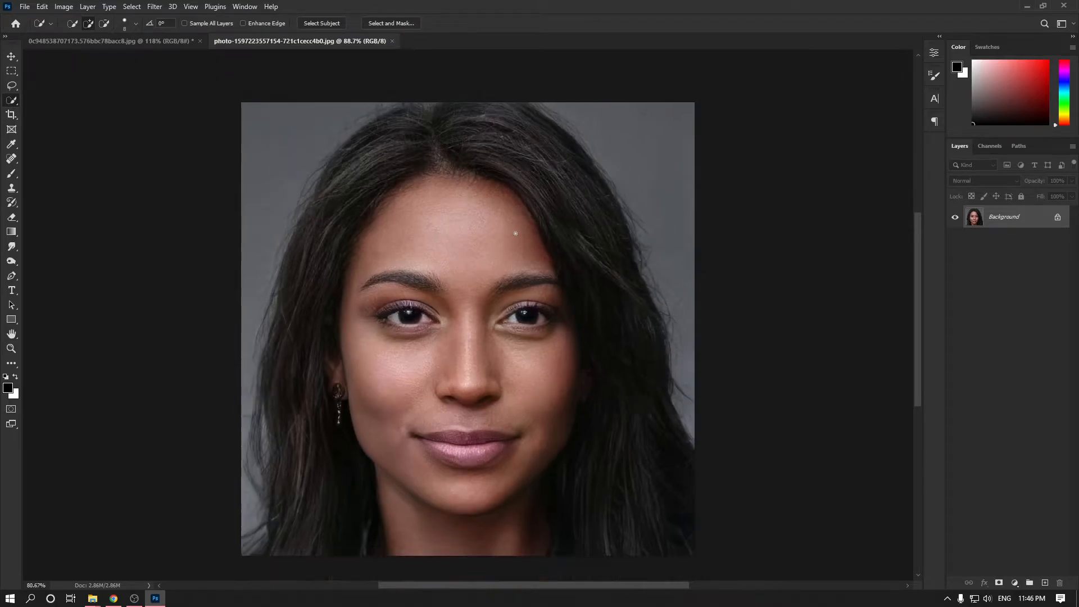
drag(359, 271, 368, 242)
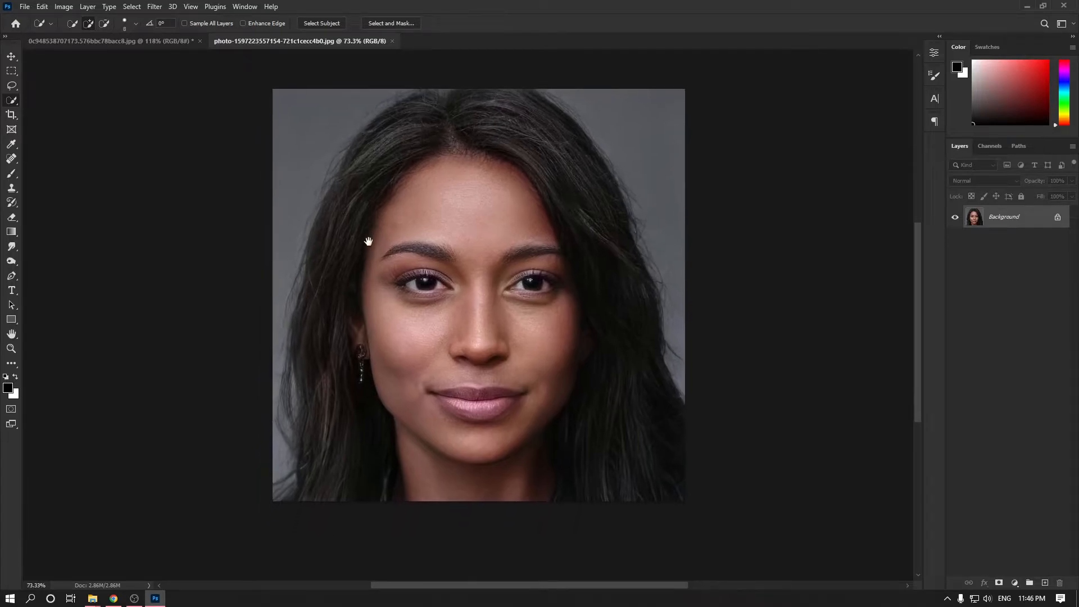
drag(453, 111, 398, 127)
mouse_move(362, 187)
mouse_down()
mouse_move(345, 220)
mouse_move(382, 334)
mouse_up()
key(ctrl+d)
Build a selection with Quick Selection strokes across the crown and down the hair on both sides until the portrait is covered.
drag(399, 162, 407, 162)
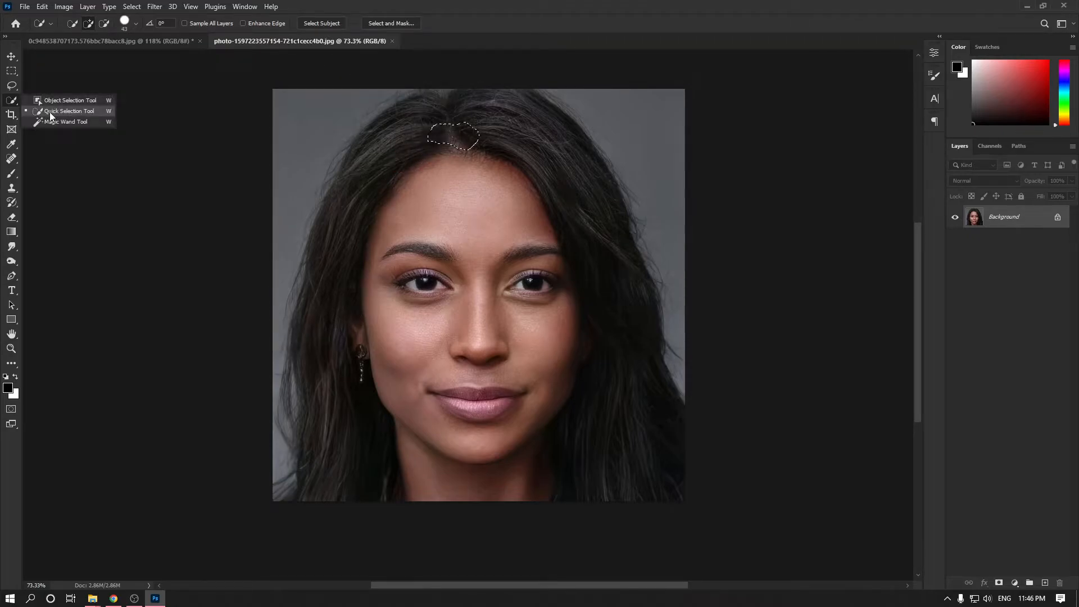
click(50, 112)
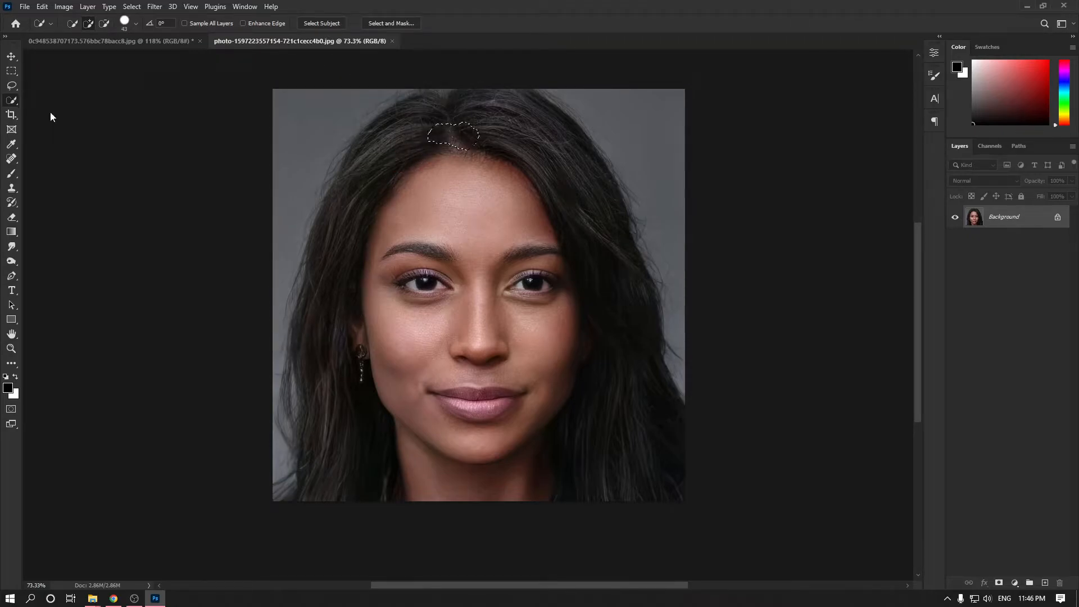
mouse_move(470, 121)
mouse_down()
mouse_move(362, 181)
mouse_move(332, 330)
mouse_move(321, 484)
mouse_up()
mouse_move(507, 113)
mouse_down()
mouse_move(588, 222)
mouse_move(618, 436)
mouse_up()
Reduce the Quick Selection brush size to 33 and try out subtracting from the selection.
key(alt)
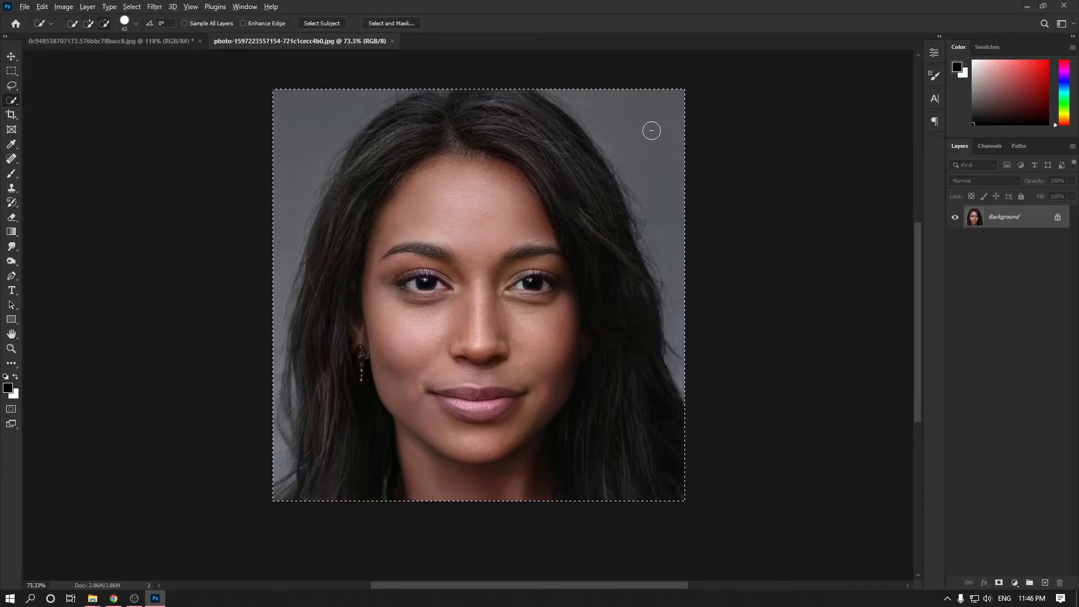
alt+right_click(651, 131)
mouse_move(641, 137)
mouse_down()
mouse_move(680, 140)
mouse_move(652, 146)
mouse_up()
click(12, 174)
mouse_move(434, 215)
mouse_down()
mouse_move(475, 217)
mouse_move(408, 220)
mouse_move(477, 213)
mouse_move(447, 234)
mouse_move(445, 87)
mouse_move(460, 278)
mouse_up()
click(11, 100)
click(103, 27)
click(88, 25)
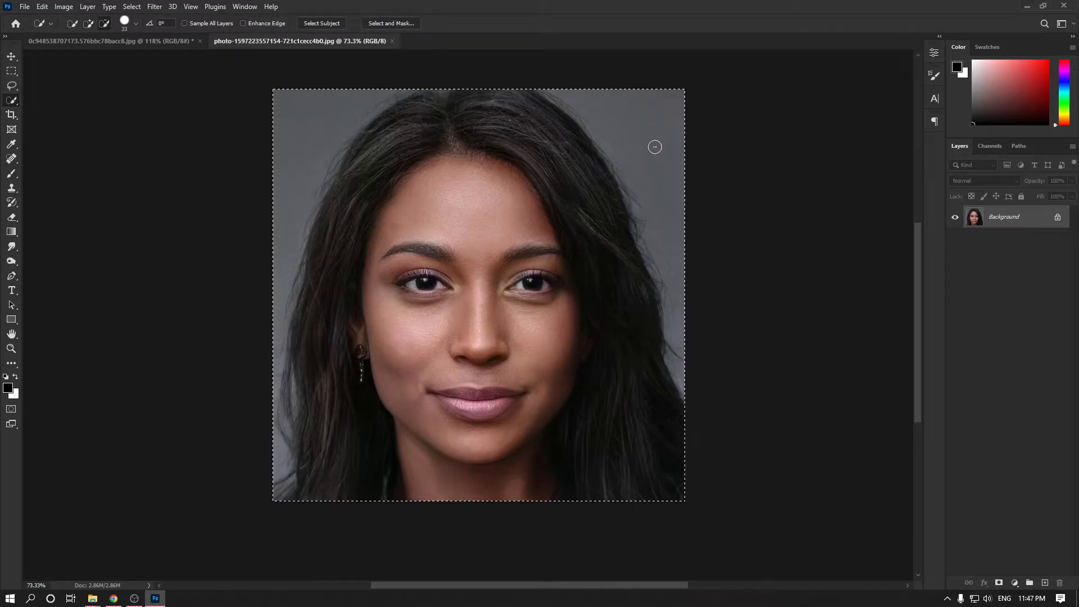
Subtract the grey backdrop above the head and on both sides of the hair from the selection.
mouse_move(588, 104)
mouse_down()
mouse_move(608, 90)
mouse_move(648, 123)
mouse_move(679, 200)
mouse_move(697, 335)
mouse_move(683, 329)
mouse_up()
mouse_move(364, 83)
mouse_down()
mouse_move(295, 172)
mouse_move(268, 278)
mouse_up()
drag(270, 457, 270, 464)
drag(416, 88, 416, 81)
Refine the portrait selection in Select and Mask with Refine Hair and apply it.
click(397, 24)
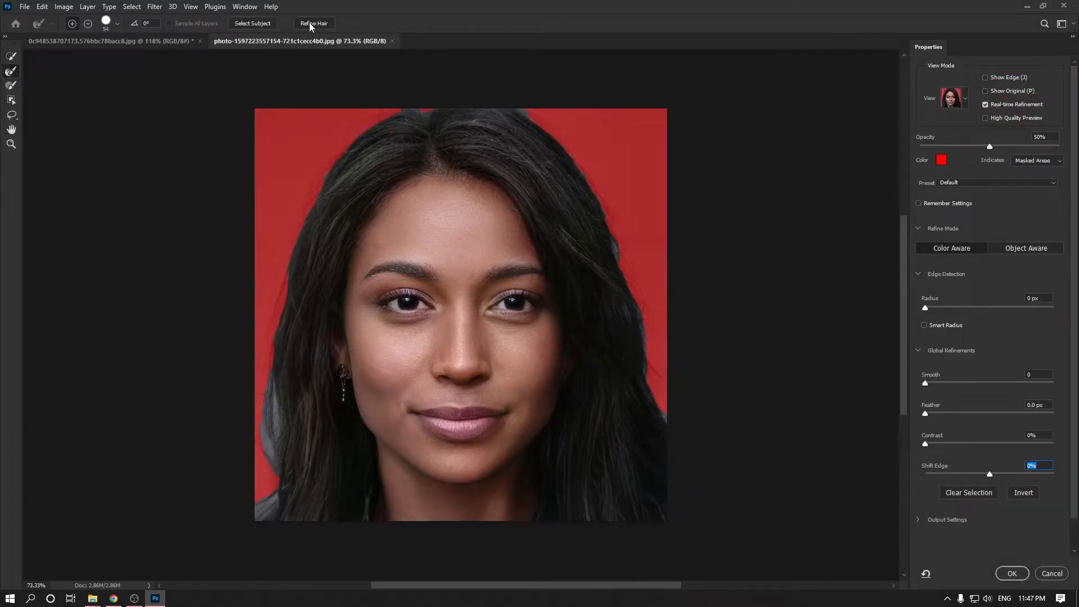
click(313, 23)
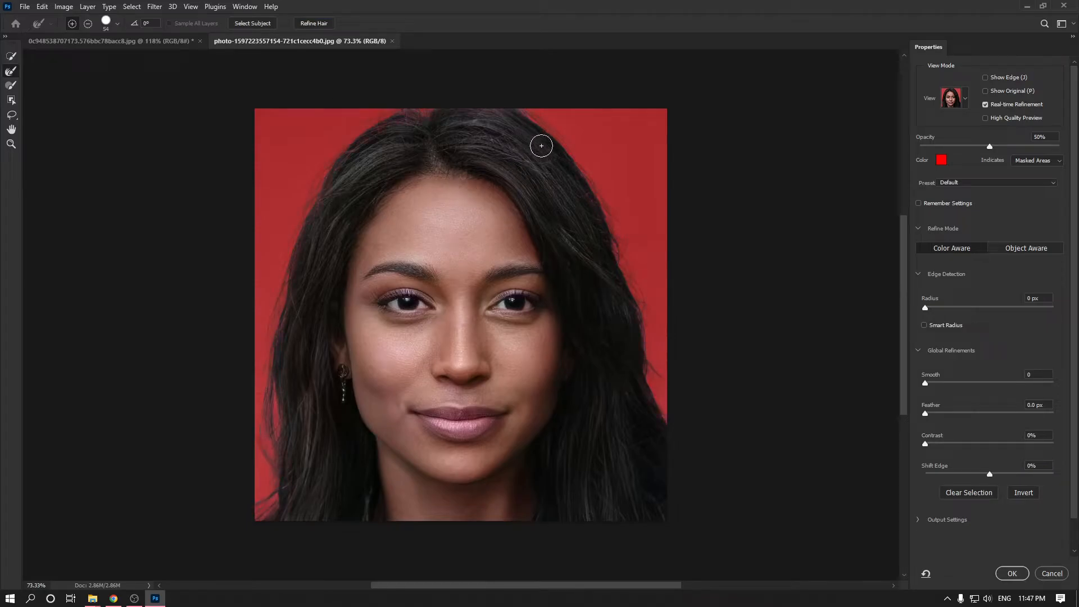
click(1011, 573)
Copy the refined portrait selection to a new layer and hide the Background.
key(ctrl+j)
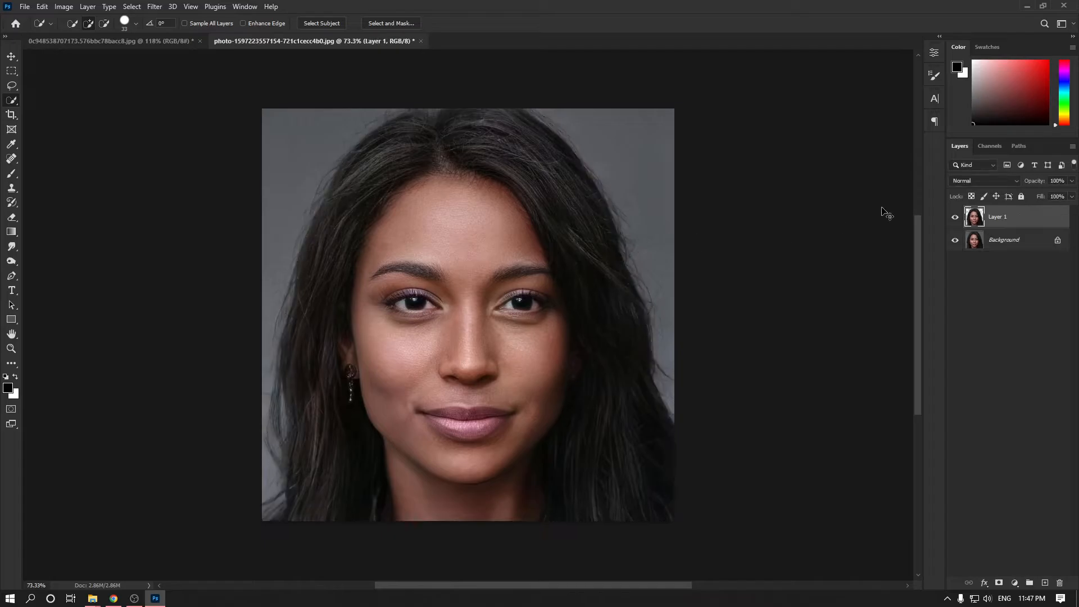
click(1009, 243)
click(955, 240)
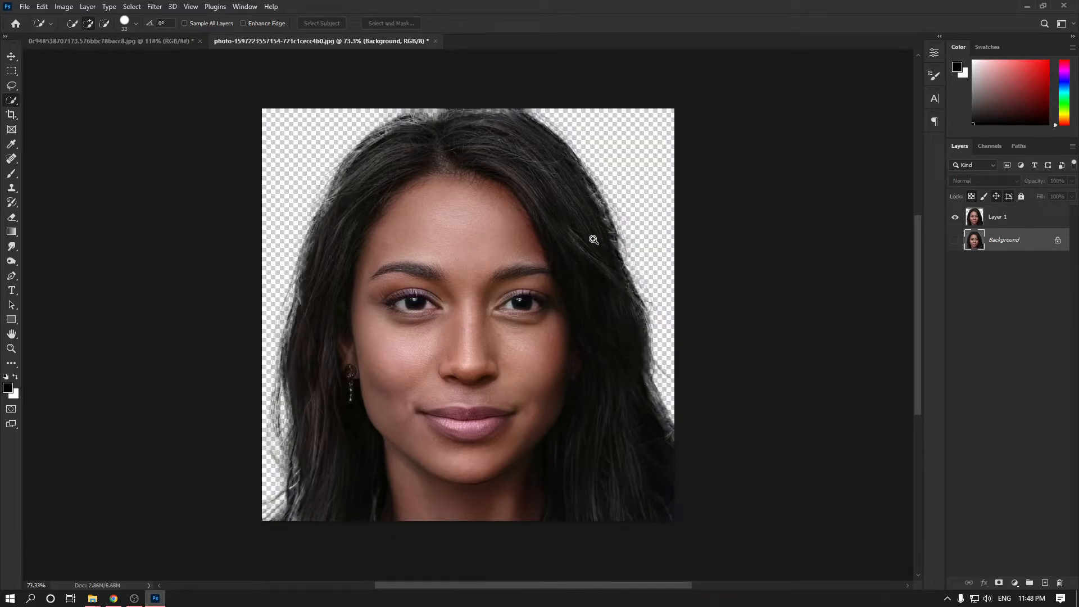
Add a new layer beneath the portrait cutout and fill it with white.
scroll(338, 217, up, 5)
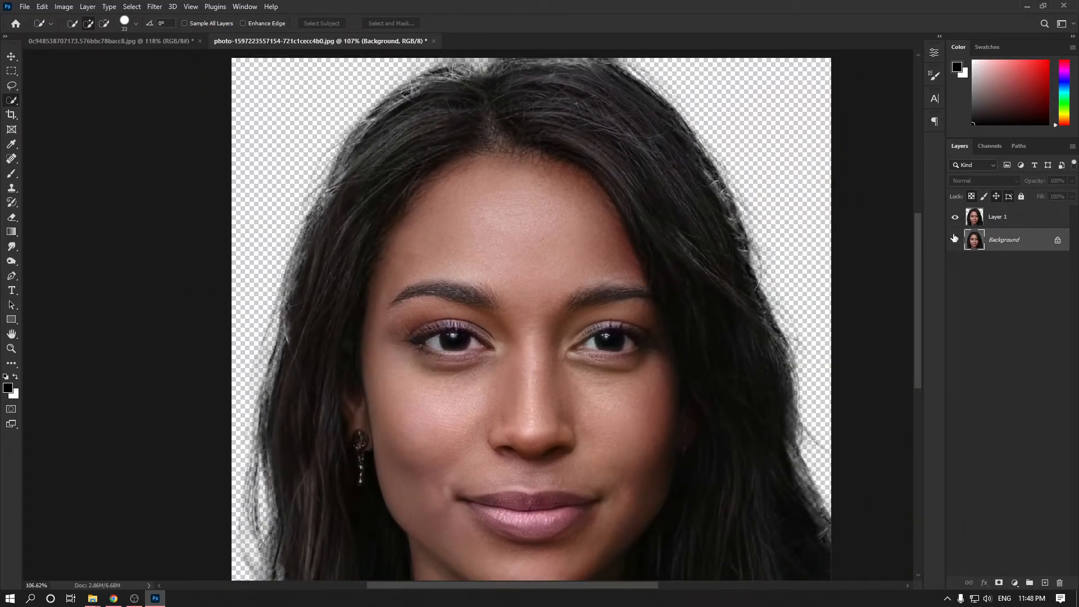
key(ctrl+shift+n)
key(Return)
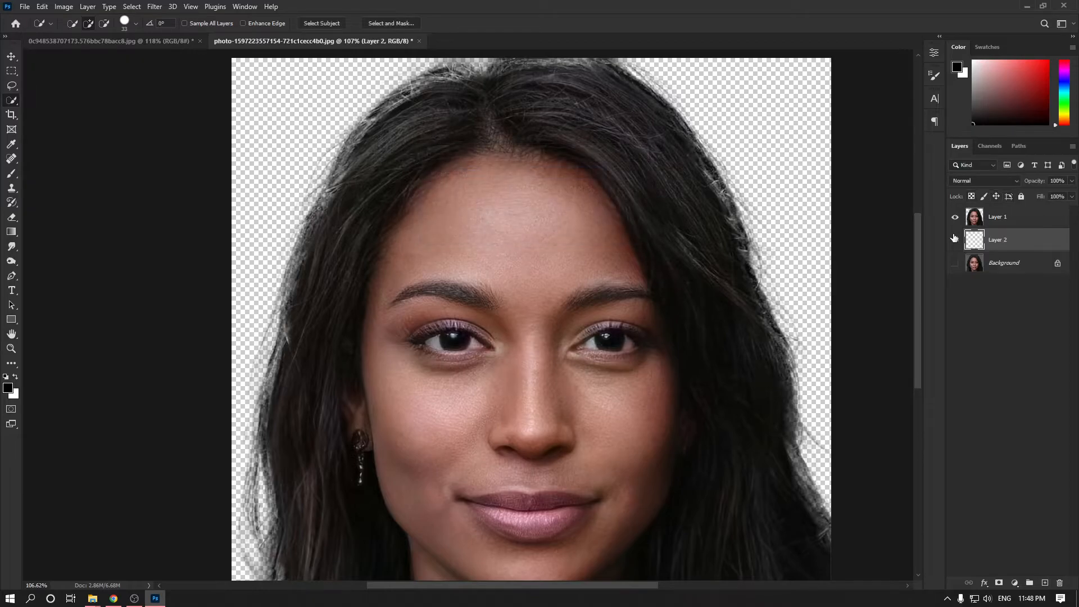
key(x)
key(alt+BackSpace)
Compare the cutout's hair edges against the white fill and the original grey backdrop.
scroll(606, 186, down, 3)
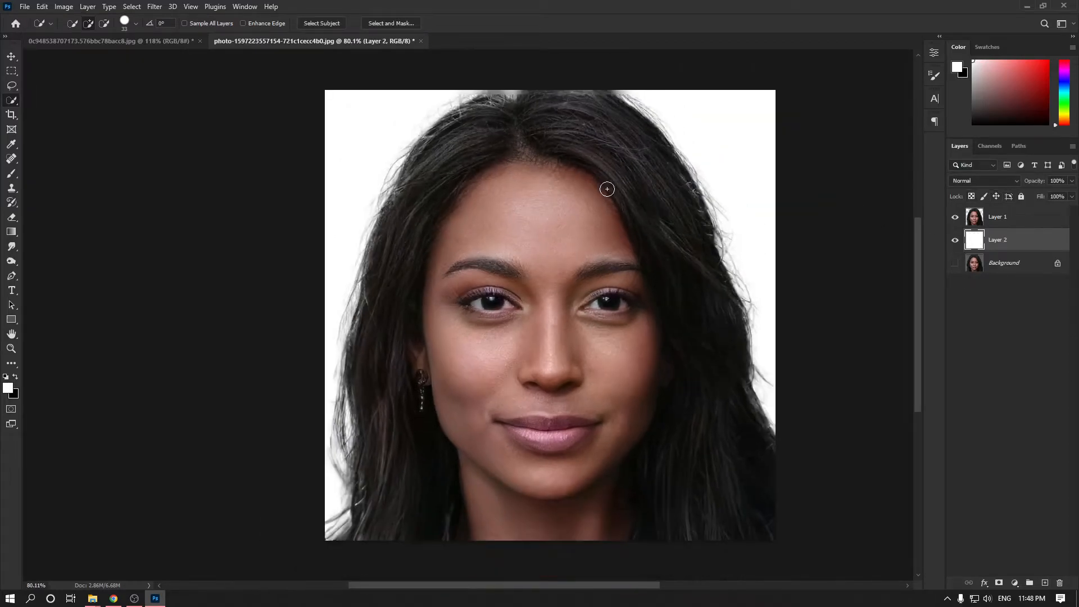
click(954, 241)
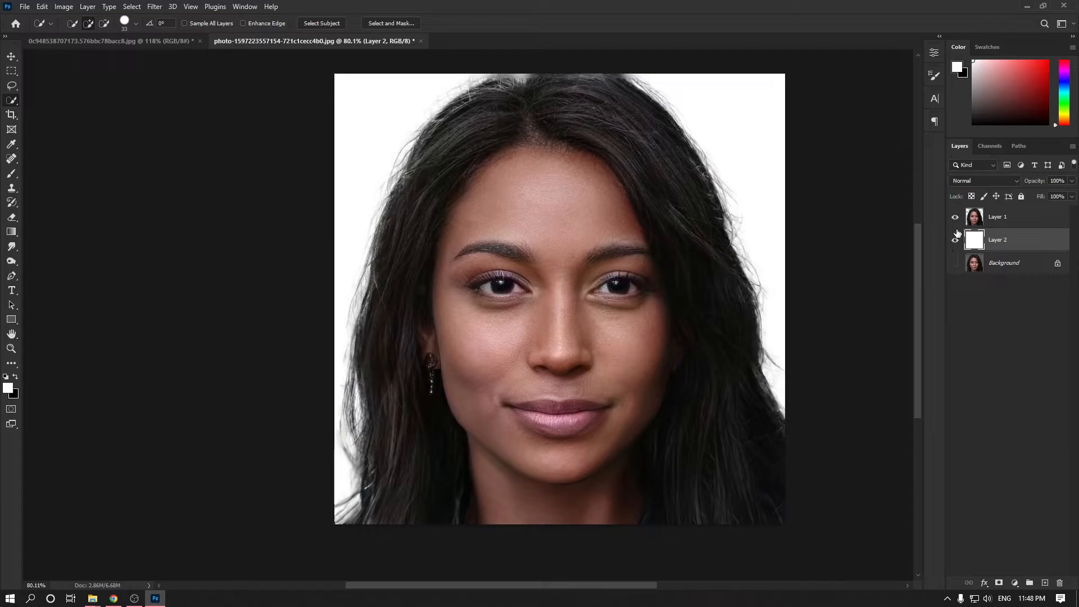
click(954, 263)
click(955, 242)
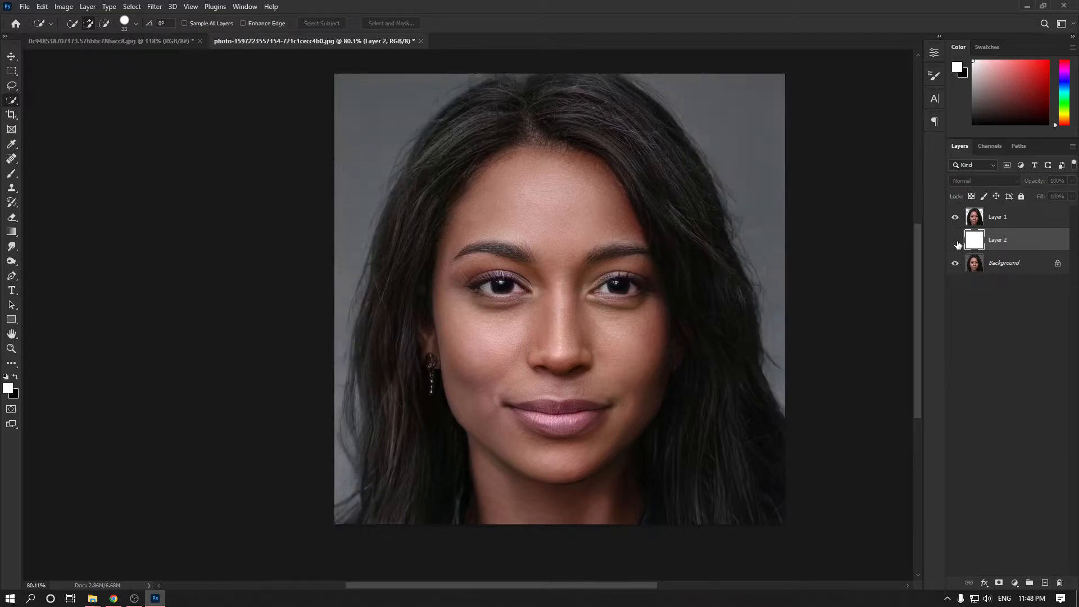
click(955, 241)
key(ctrl+d)
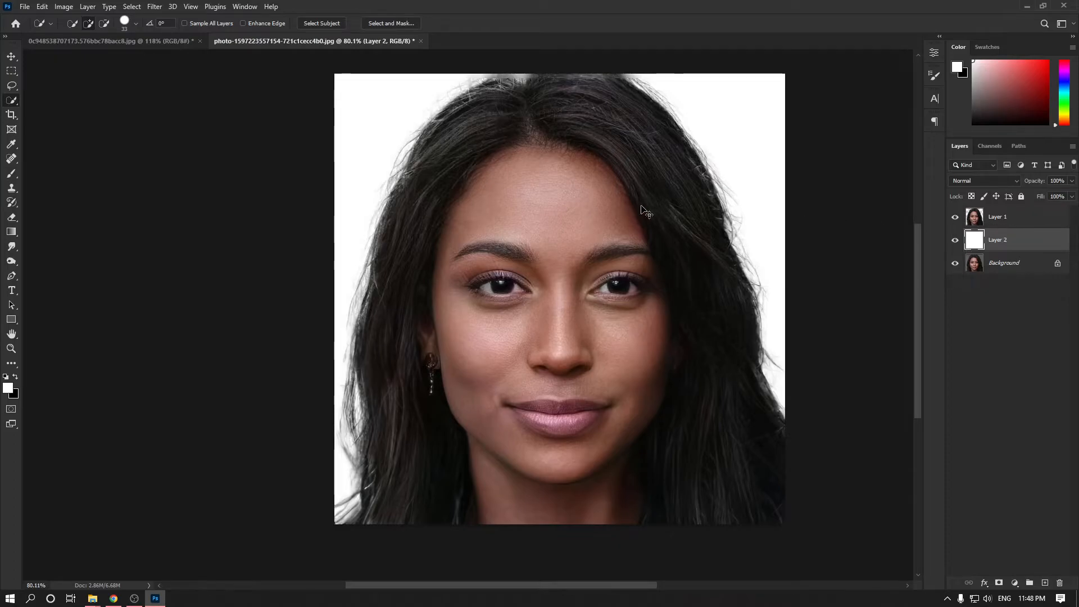
click(1005, 217)
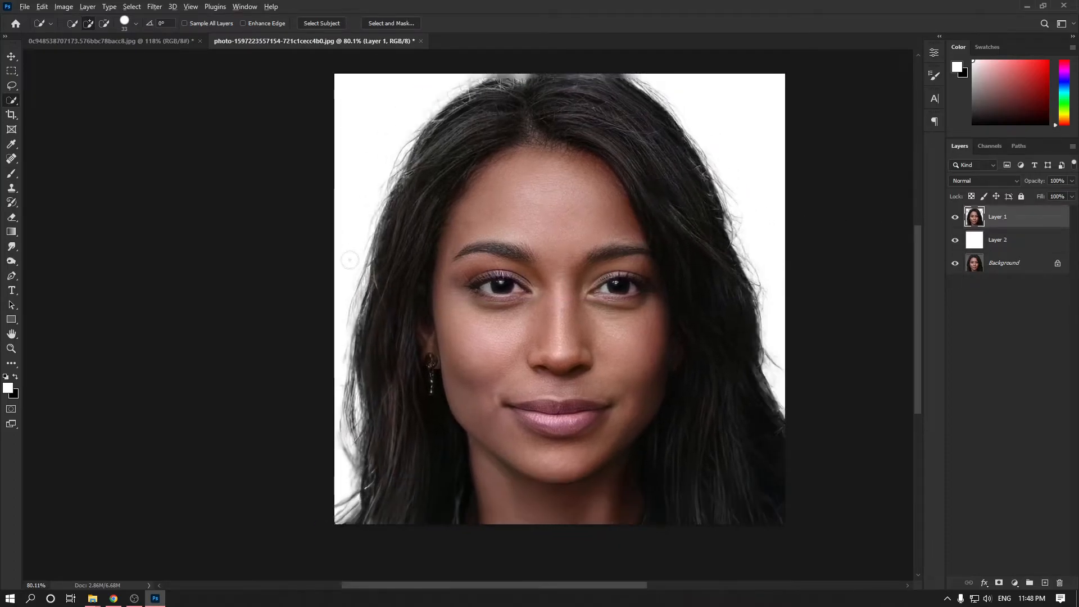
scroll(482, 246, up, 3)
scroll(489, 242, down, 3)
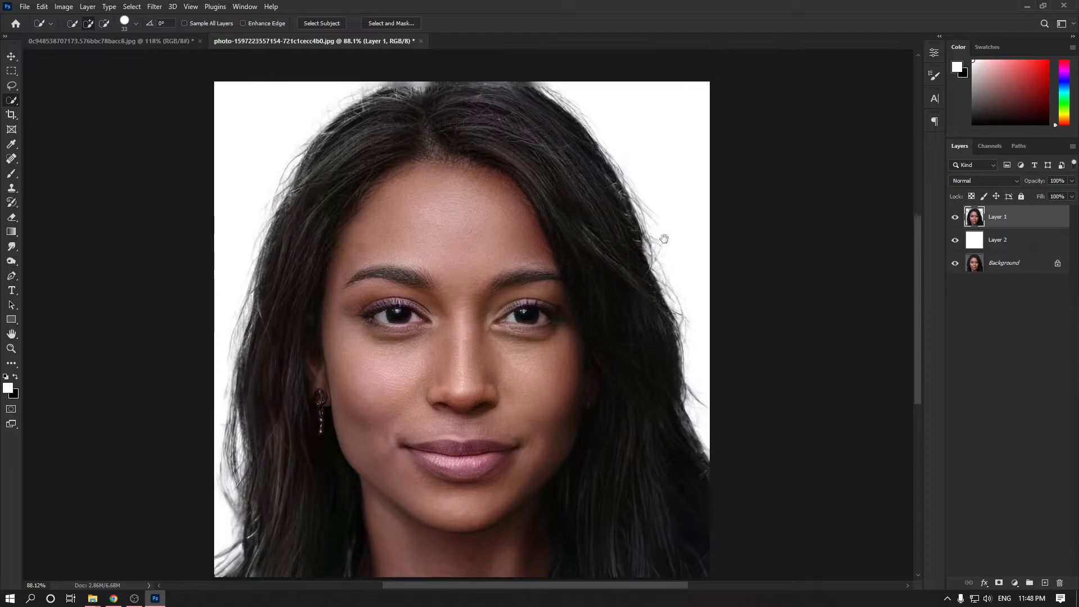
scroll(509, 231, down, 2)
Undo the white fill layer and the cutout copy, going back to the portrait selection on the Background.
key(ctrl+z)
key(ctrl+z)
key(ctrl+z)
key(ctrl+z)
key(ctrl+z)
key(ctrl+z)
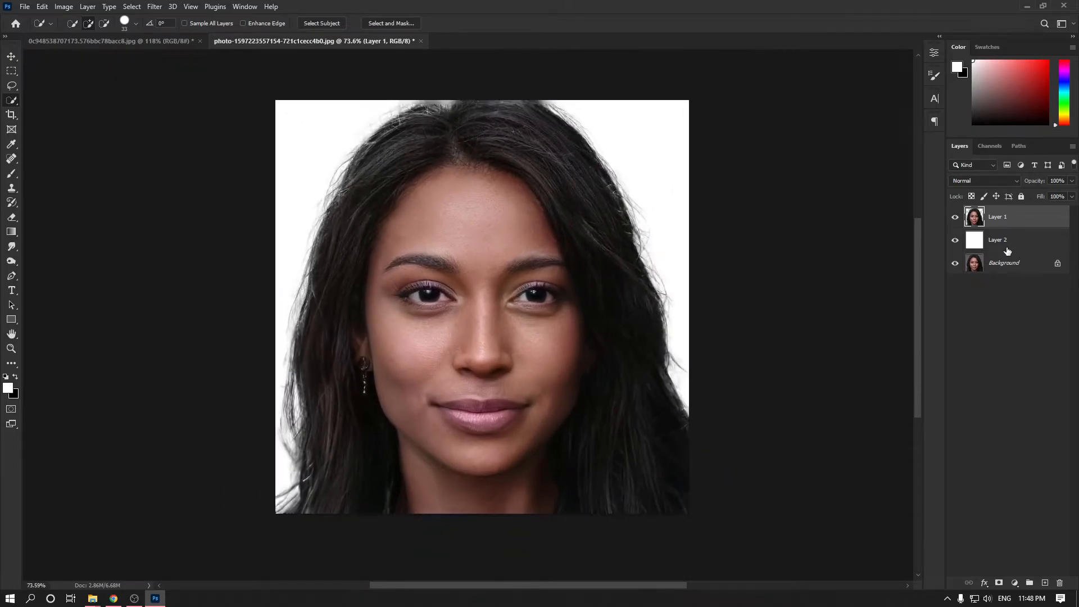
key(ctrl+z)
key(ctrl+z)
key(ctrl+z)
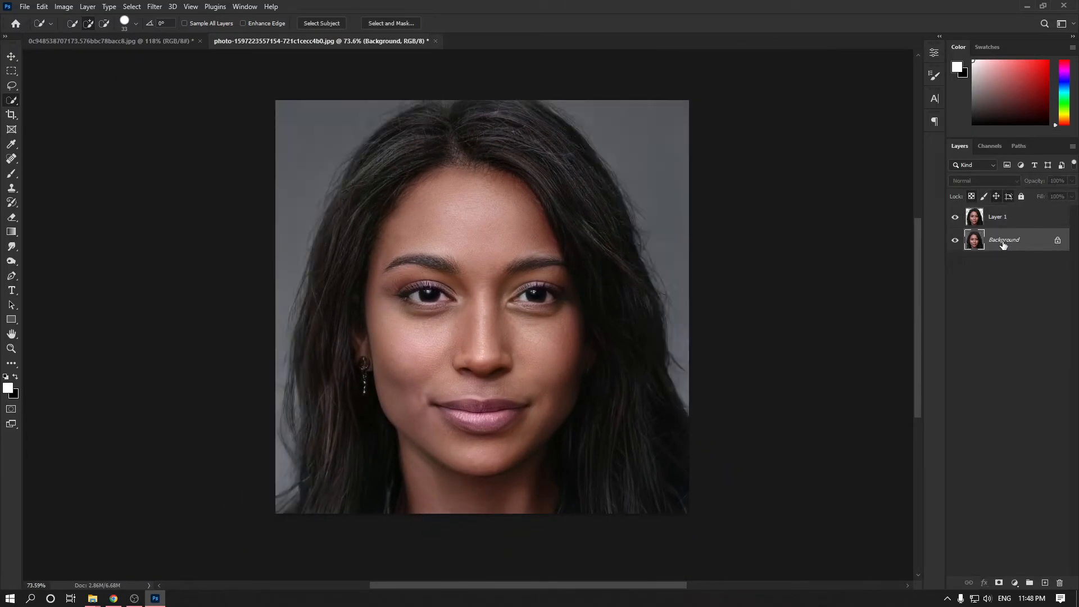
Reopen Select and Mask, go over the loose hair edges with the Refine Edge Brush at size 71, and apply the refinement.
click(393, 24)
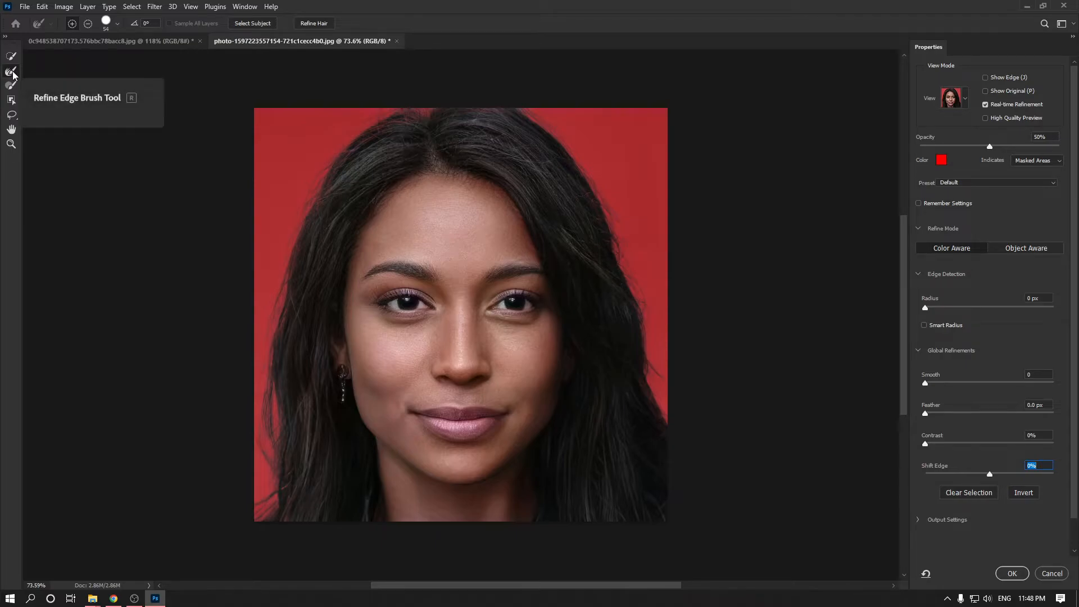
key(bracketright)
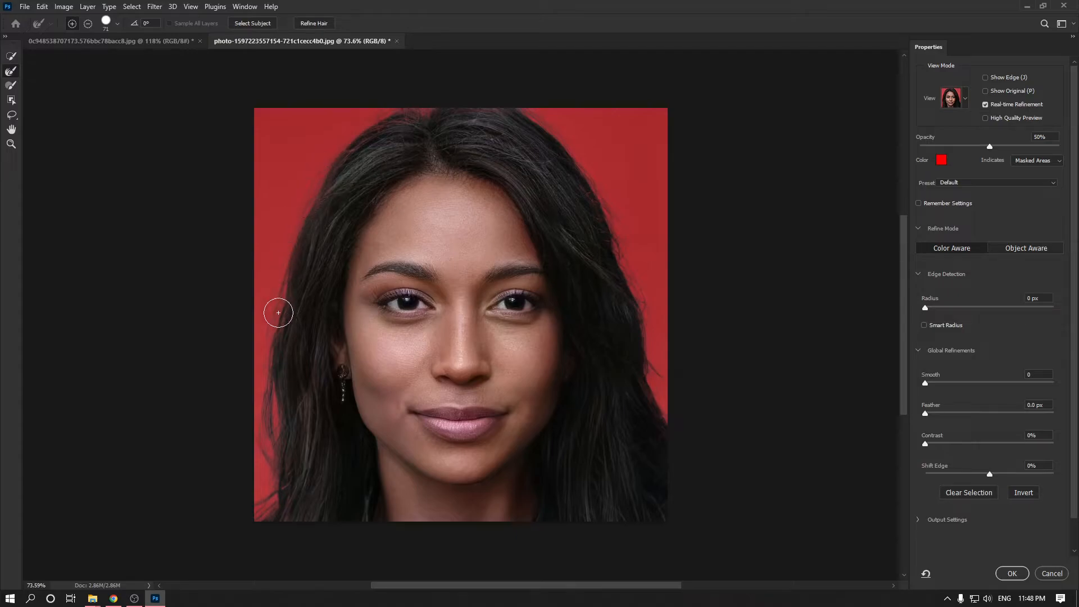
drag(268, 466, 269, 475)
click(1012, 573)
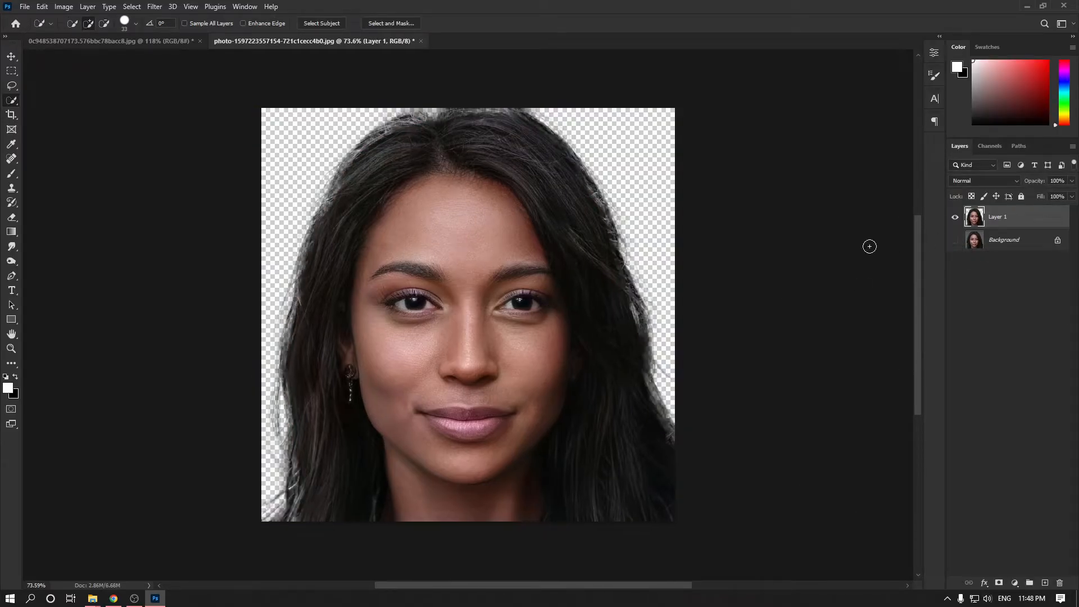
Place a new white-filled layer between the refined portrait cutout and the hidden Background.
scroll(621, 244, up, 5)
scroll(621, 244, down, 5)
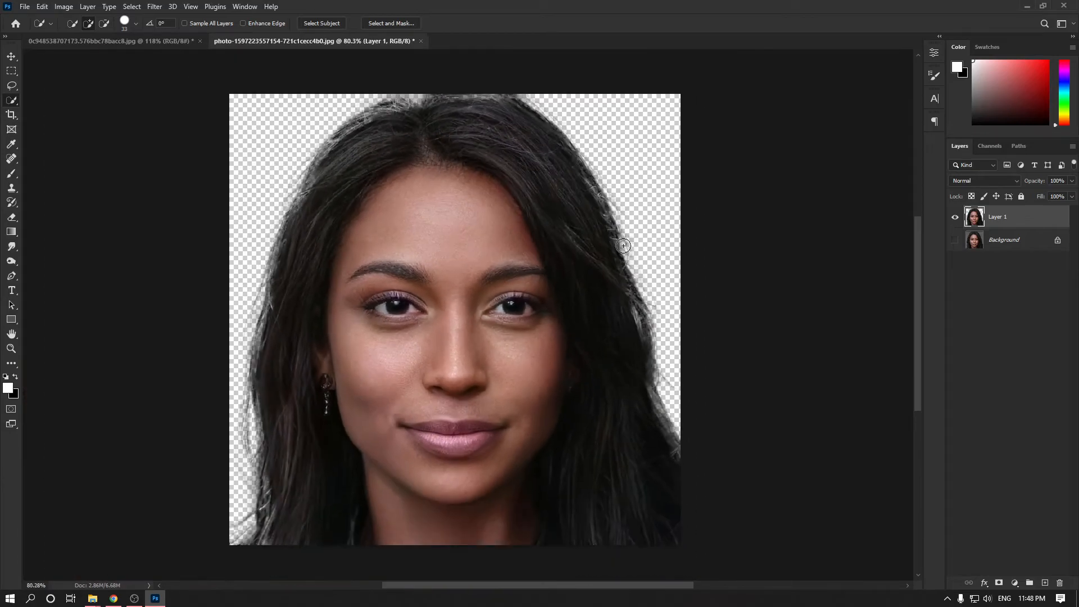
click(1009, 245)
key(ctrl+shift+n)
key(Return)
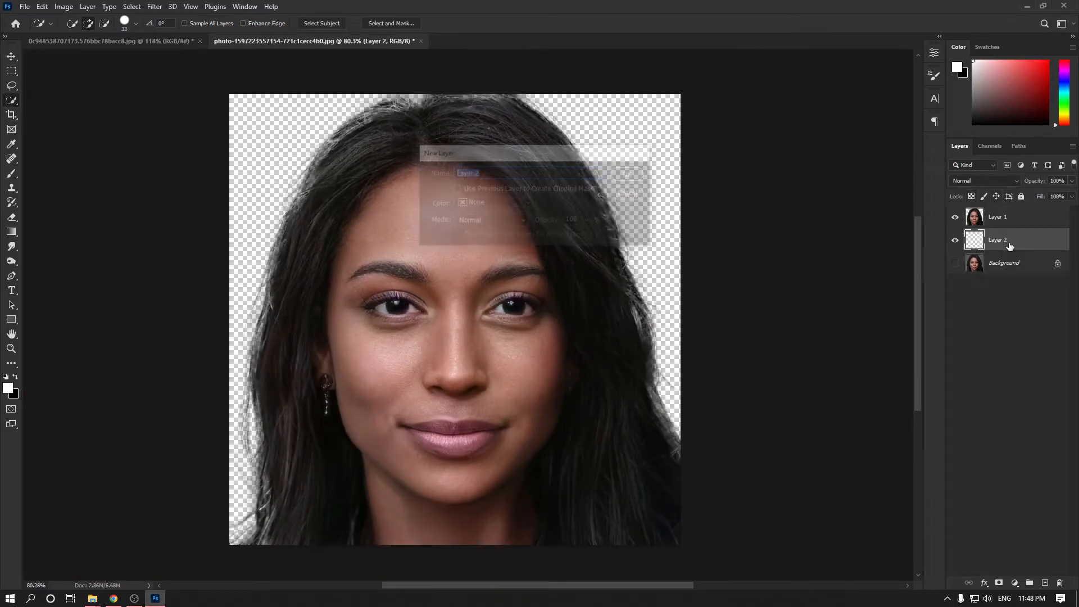
key(alt+BackSpace)
Examine the refined hair strands around the whole head against white and compare them with the original backdrop.
scroll(618, 184, up, 3)
scroll(500, 248, down, 3)
scroll(381, 323, up, 2)
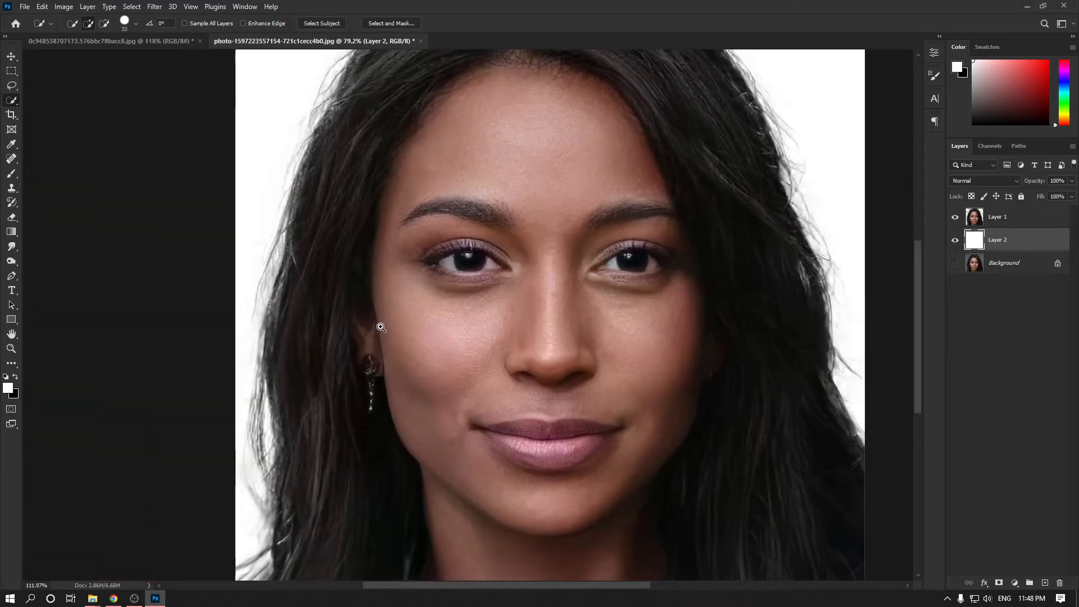
drag(381, 327, 332, 387)
scroll(358, 76, up, 2)
drag(358, 77, 343, 136)
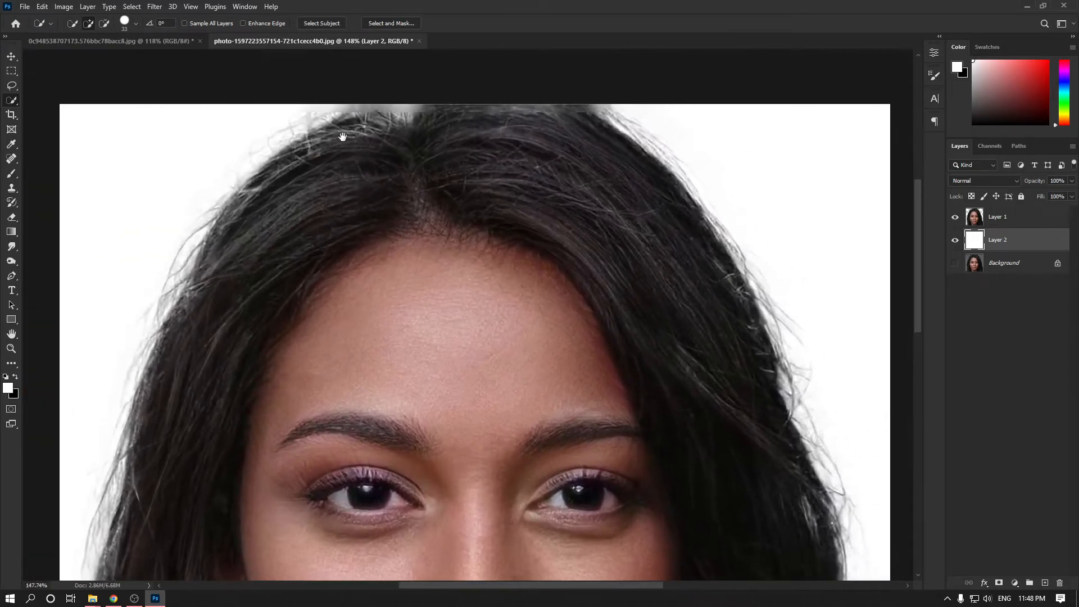
drag(774, 364, 675, 286)
scroll(681, 390, down, 5)
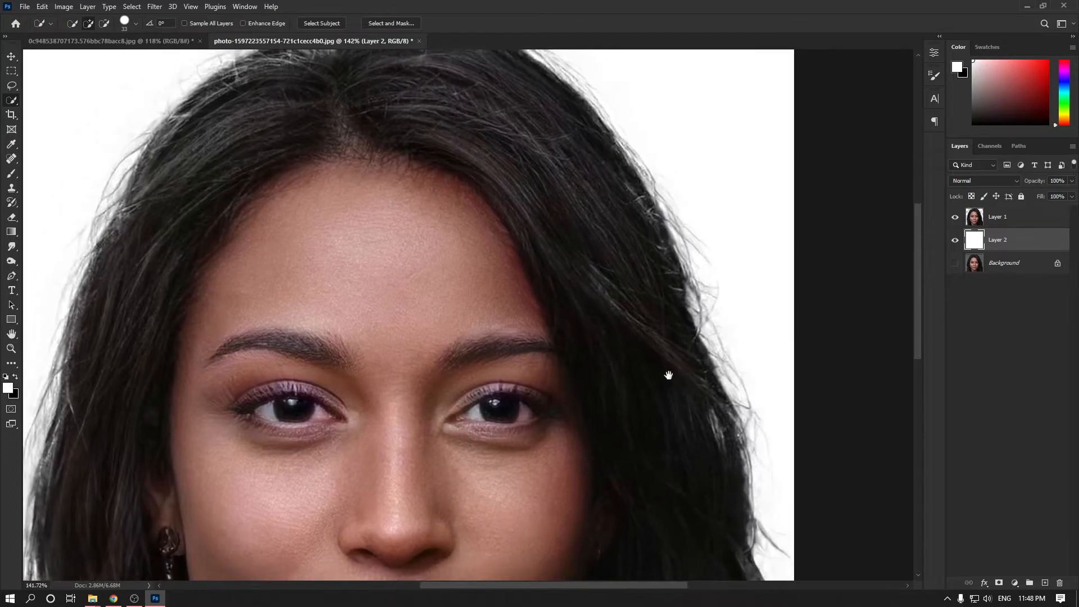
scroll(477, 410, up, 2)
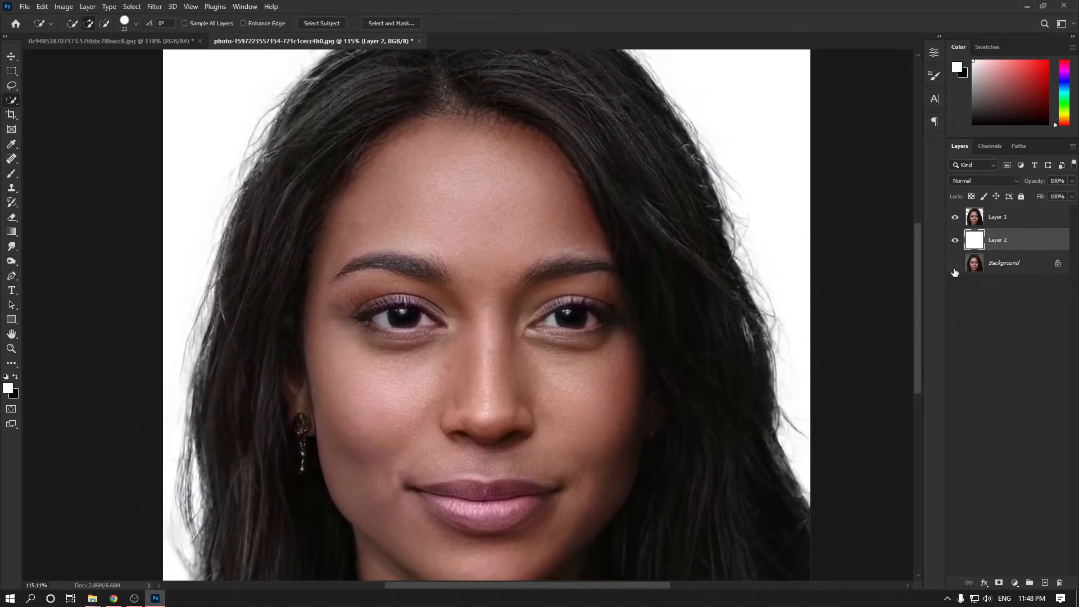
click(954, 241)
click(954, 240)
Circle the patchy hair strands beside the eye in red with the Brush tool on the cutout layer.
scroll(736, 339, up, 4)
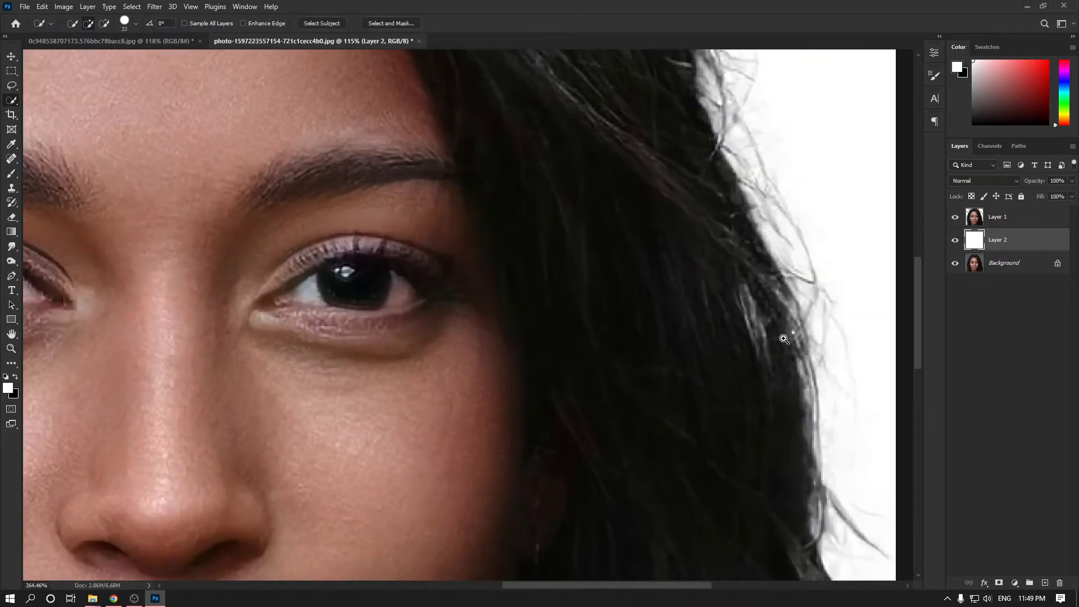
mouse_move(768, 309)
mouse_down()
mouse_move(671, 322)
mouse_move(710, 327)
mouse_up()
key(b)
click(1002, 220)
drag(734, 265, 726, 367)
key(ctrl+z)
drag(740, 314, 730, 297)
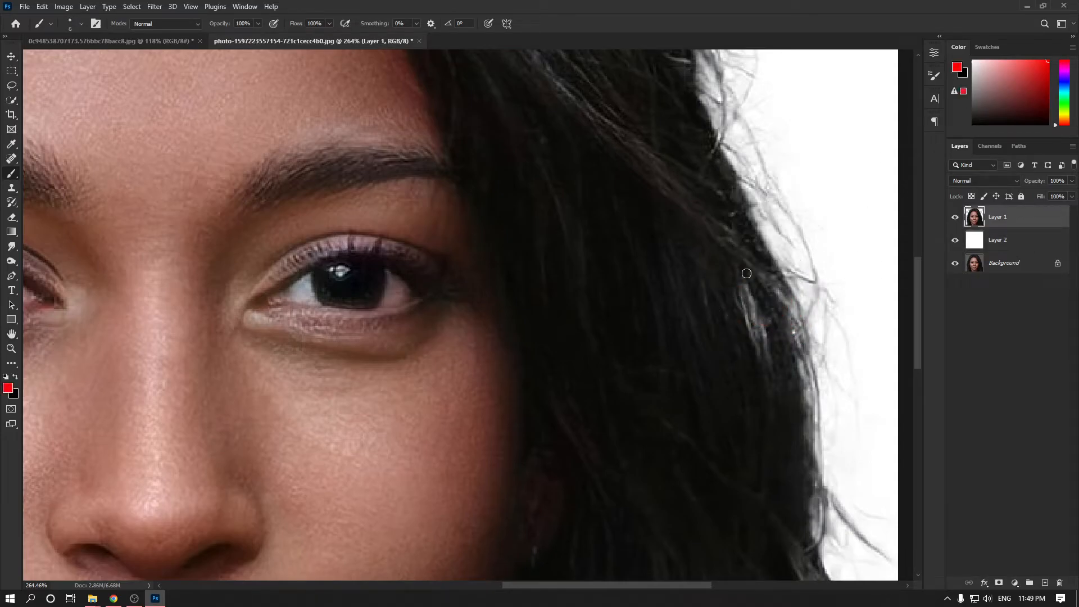
mouse_move(730, 250)
mouse_down()
mouse_move(795, 298)
mouse_move(718, 244)
mouse_up()
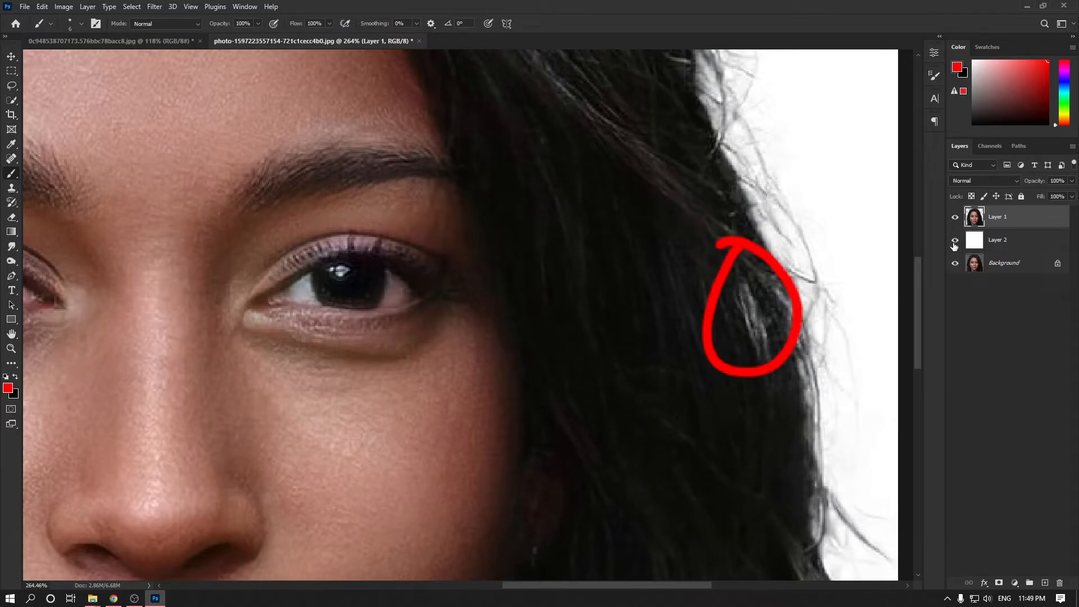
Compare the circled strands beside the eye with the white fill layer hidden and shown.
click(954, 241)
click(954, 243)
click(954, 243)
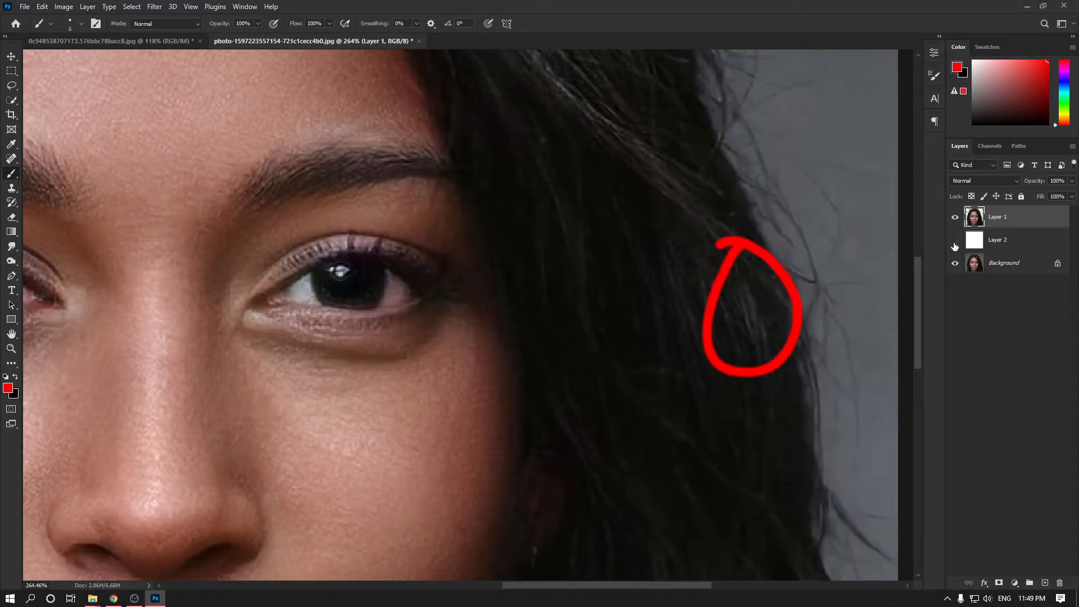
click(954, 244)
Circle a second patchy area in red along the upper hair edge beside the forehead.
drag(587, 192, 614, 370)
scroll(631, 270, down, 5)
scroll(668, 150, up, 1)
scroll(668, 150, up, 5)
mouse_move(563, 105)
mouse_down()
mouse_move(583, 219)
mouse_move(548, 94)
mouse_up()
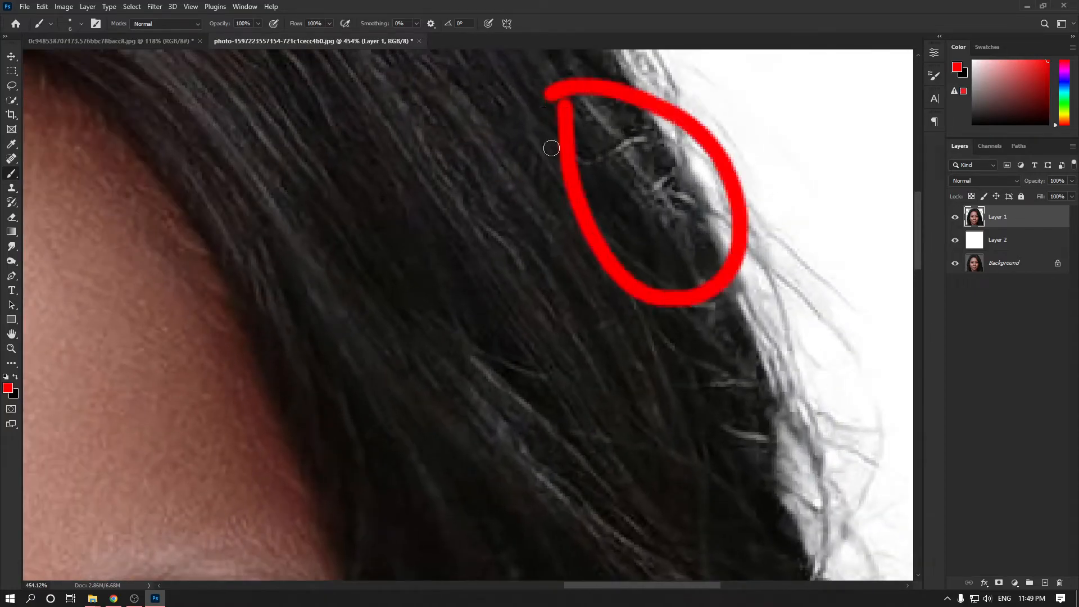
Compare the upper circled hair area against the white fill and the original backdrop.
click(955, 241)
click(955, 242)
click(955, 243)
click(955, 243)
scroll(531, 263, down, 4)
drag(560, 294, 522, 304)
drag(554, 305, 581, 298)
Undo the red markings, the white fill layer and the cutout copy, returning to the active hair selection on the Background.
key(ctrl+z)
key(ctrl+z)
key(ctrl+z)
key(ctrl+z)
key(ctrl+z)
key(ctrl+z)
key(ctrl+z)
key(ctrl+z)
key(ctrl+z)
key(ctrl+z)
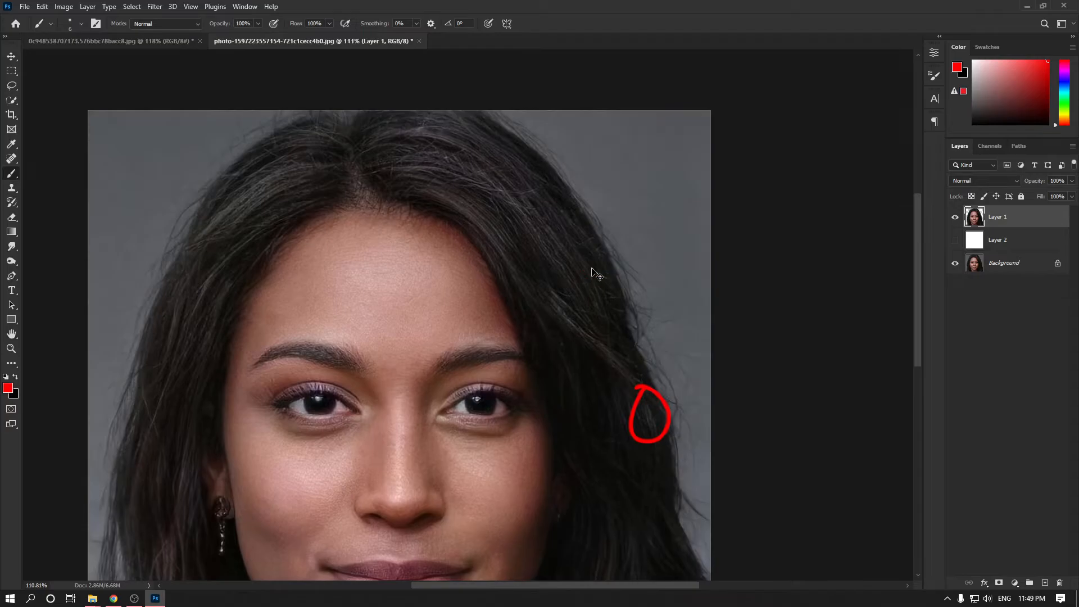
key(ctrl+z)
key(ctrl+z)
key(ctrl+z)
key(ctrl+z)
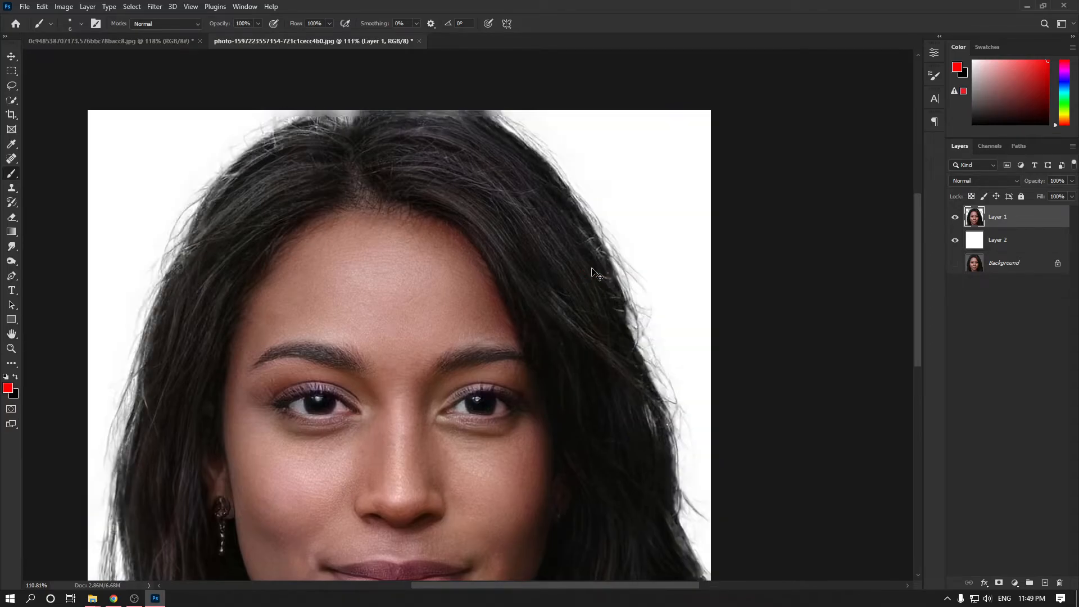
key(ctrl+z)
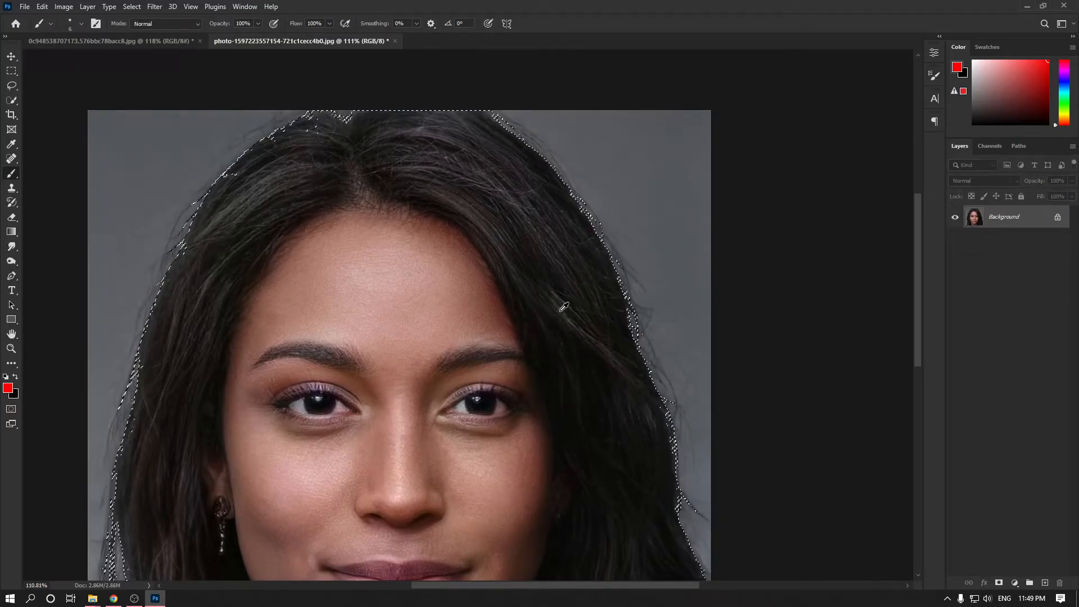
Clear the hair selection and duplicate the Background layer.
scroll(597, 276, down, 3)
key(ctrl+z)
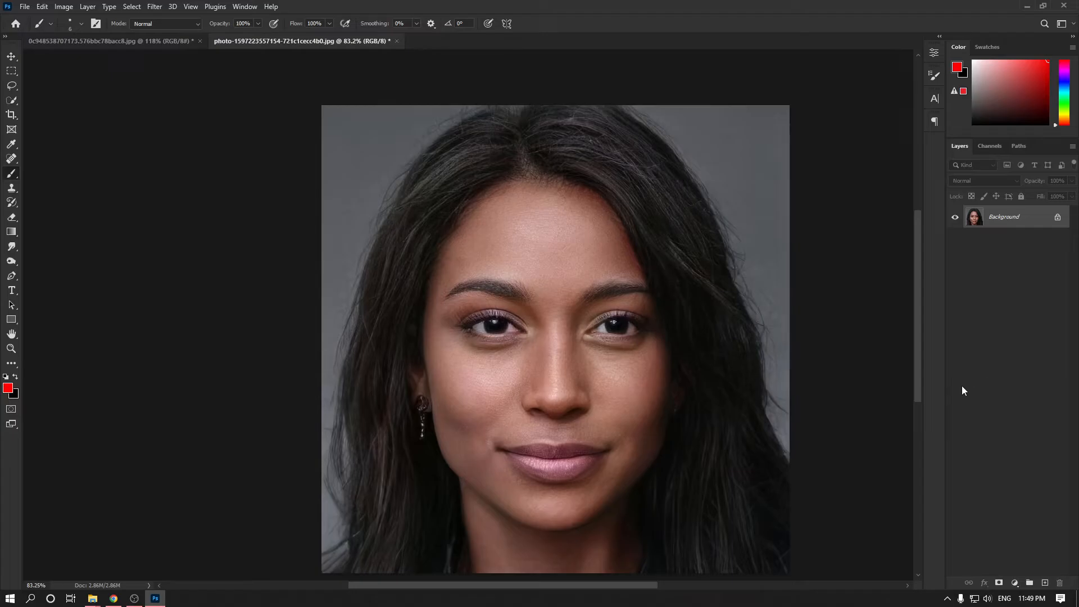
key(ctrl+j)
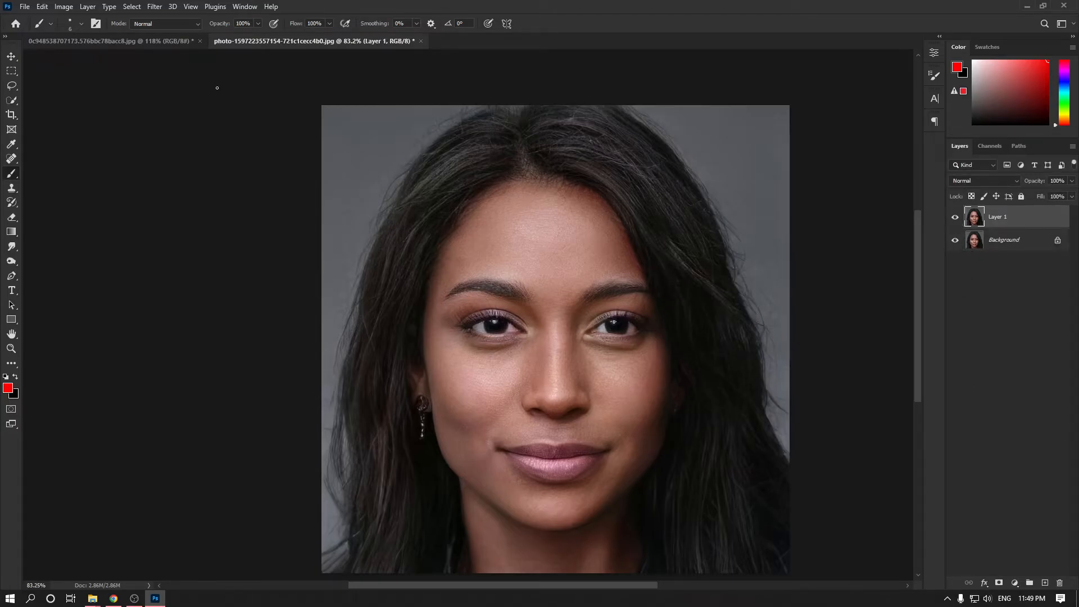
Quick-select the woman on Layer 1, subtracting the gray backdrop on both sides of her hair.
click(11, 101)
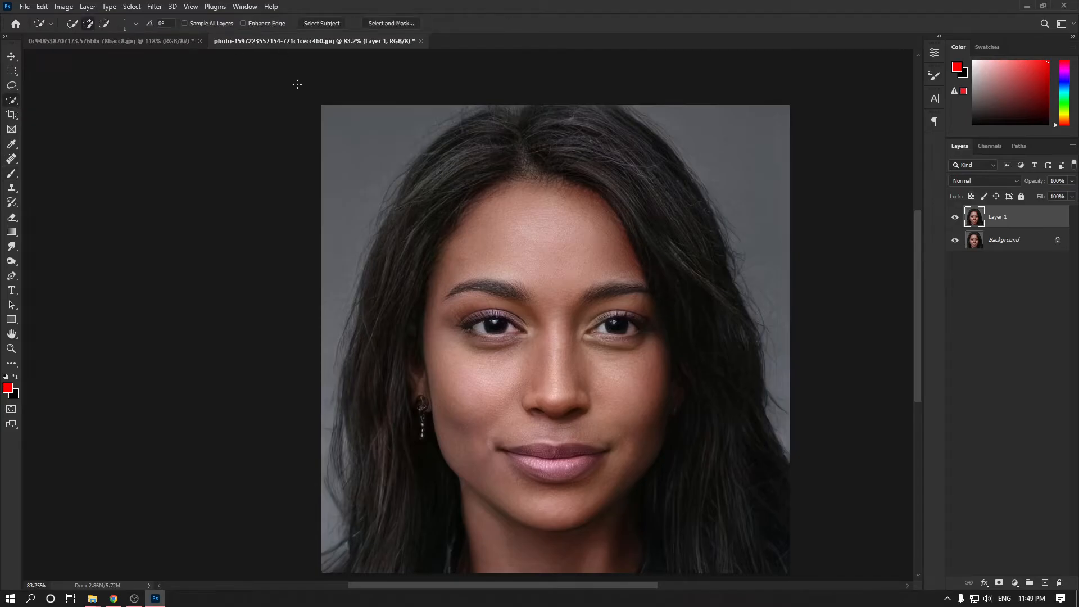
scroll(584, 173, down, 3)
drag(584, 219, 554, 192)
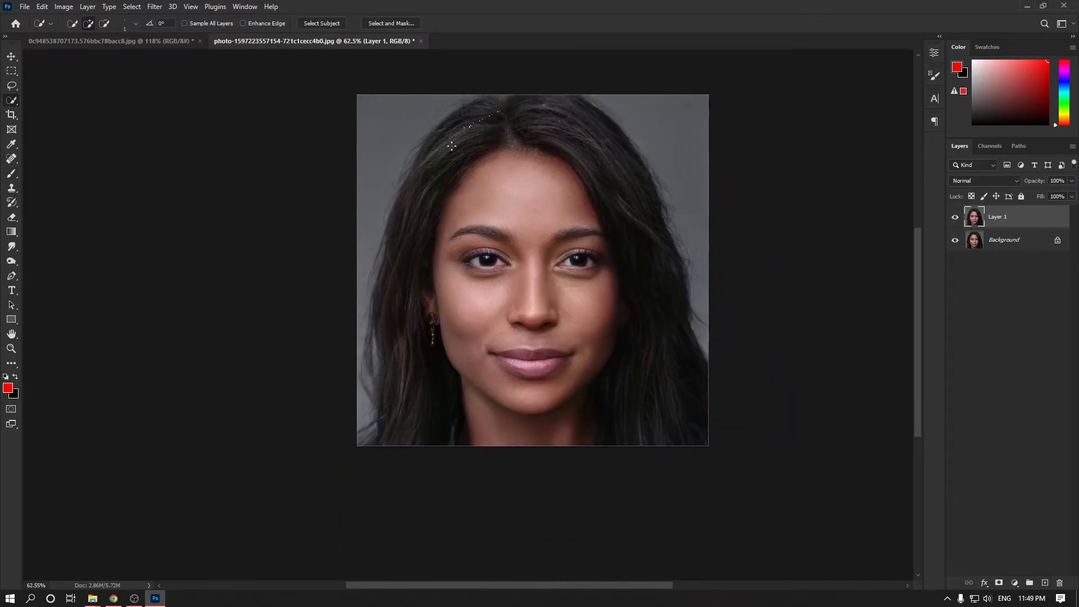
drag(443, 300, 449, 300)
mouse_move(483, 116)
mouse_down()
mouse_move(417, 221)
mouse_move(406, 291)
mouse_move(419, 414)
mouse_move(430, 412)
mouse_move(532, 123)
mouse_up()
mouse_move(623, 231)
mouse_down()
mouse_move(663, 434)
mouse_move(638, 106)
mouse_move(688, 157)
mouse_up()
drag(717, 268, 686, 189)
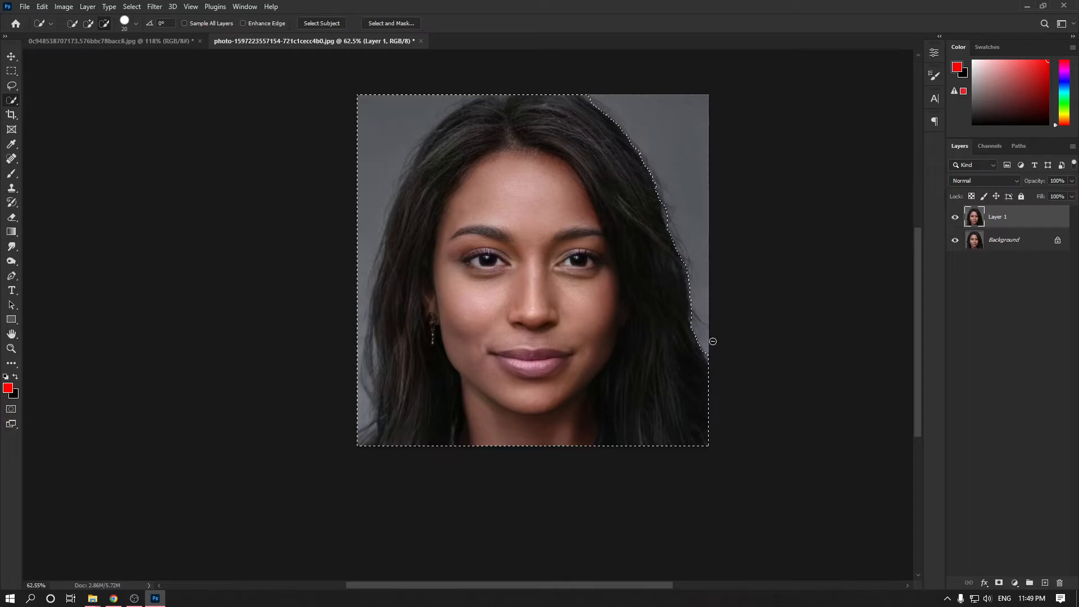
mouse_move(470, 135)
mouse_down()
mouse_move(425, 94)
mouse_move(389, 145)
mouse_move(368, 193)
mouse_move(353, 353)
mouse_up()
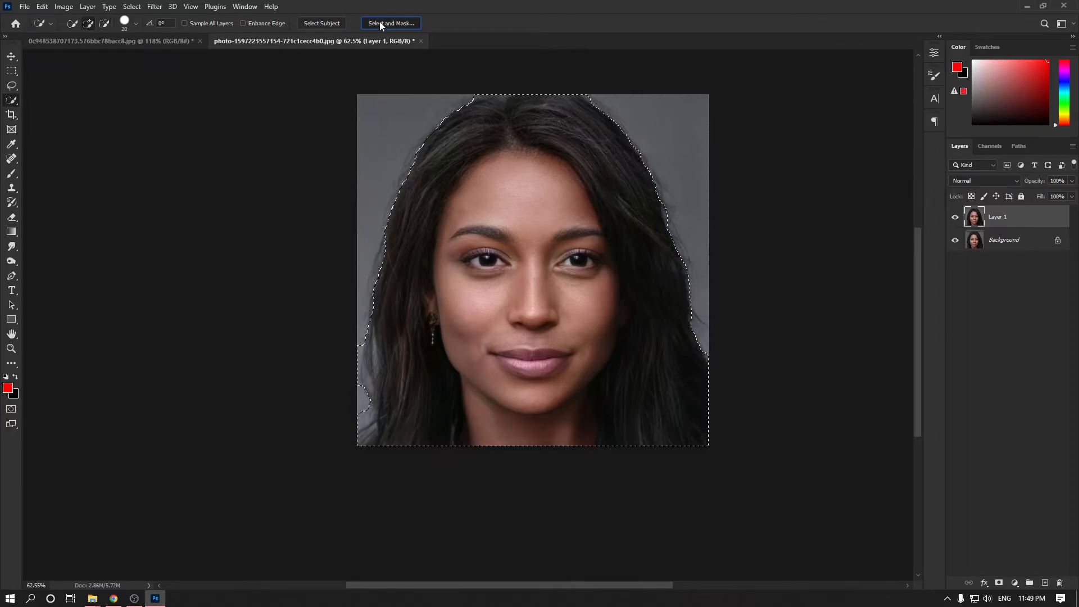
Refine the selection in Select and Mask by brushing the Refine Edge brush along the hair outline and apply it.
click(391, 23)
mouse_move(404, 154)
mouse_down()
mouse_move(378, 163)
mouse_move(332, 214)
mouse_move(289, 352)
mouse_move(289, 479)
mouse_up()
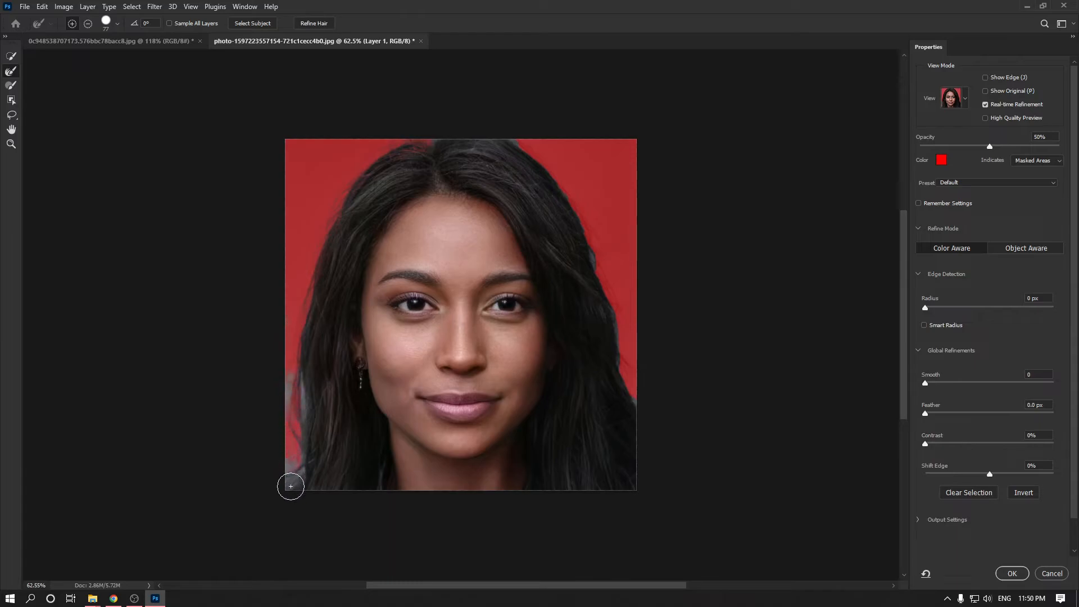
drag(295, 380, 287, 501)
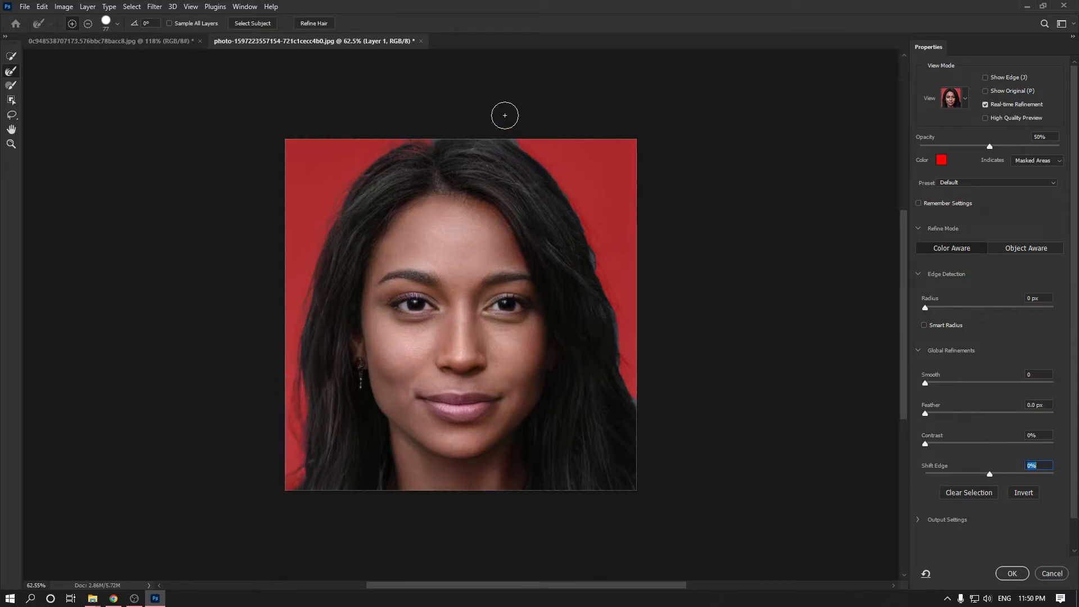
mouse_move(527, 150)
mouse_down()
mouse_move(587, 229)
mouse_move(654, 413)
mouse_move(585, 263)
mouse_move(486, 138)
mouse_move(446, 128)
mouse_up()
click(1011, 573)
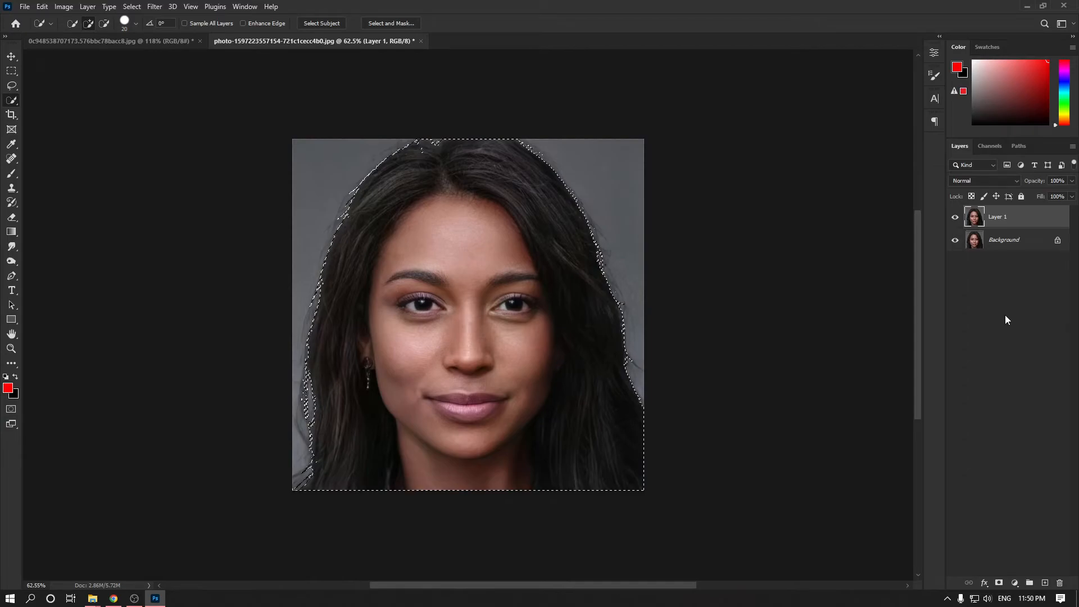
Mask Layer 1 with the refined selection and add a new layer filled with red directly above the Background.
click(999, 583)
click(1036, 242)
key(ctrl+shift+n)
key(Return)
key(x)
key(x)
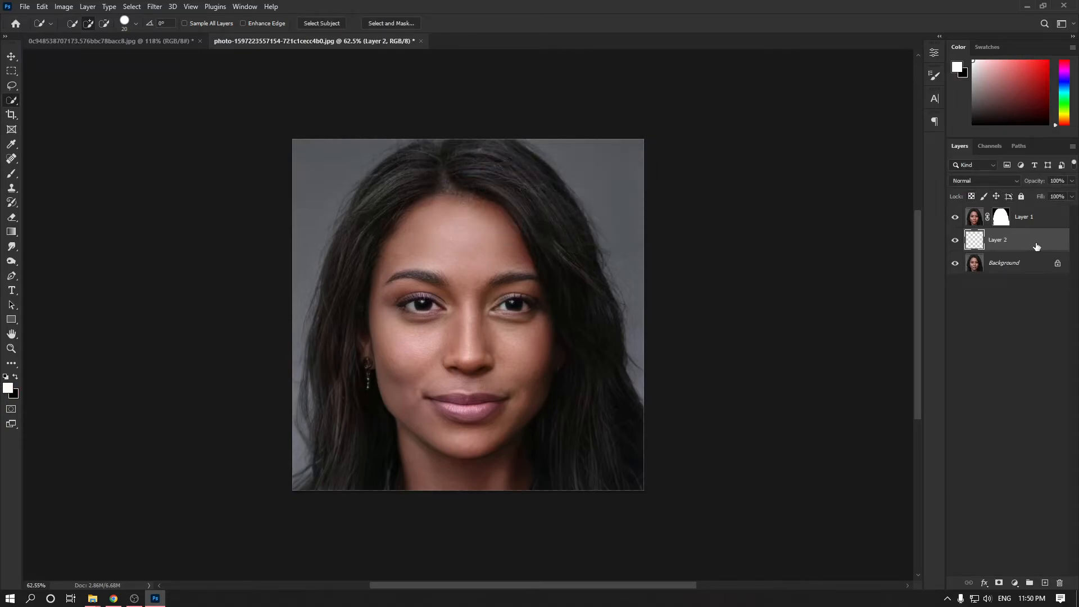
key(x)
drag(1035, 89, 1048, 60)
key(alt+BackSpace)
Inspect the hair edges at the crown and along both sides against the red fill.
drag(528, 211, 595, 230)
right_click(657, 213)
click(627, 212)
drag(620, 246, 751, 195)
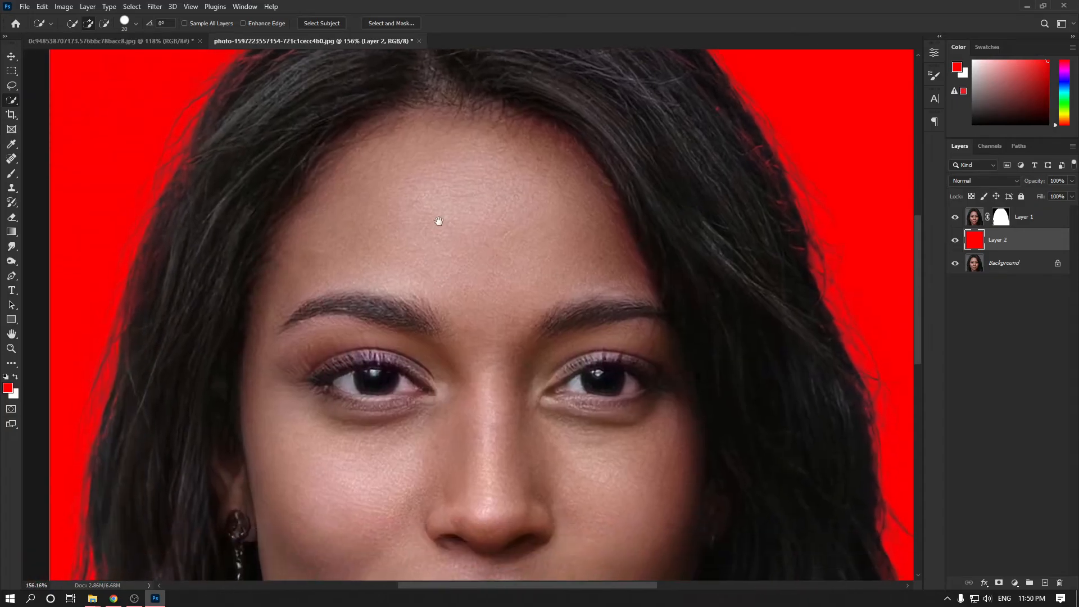
drag(439, 219, 394, 312)
drag(400, 160, 347, 206)
drag(278, 138, 460, 175)
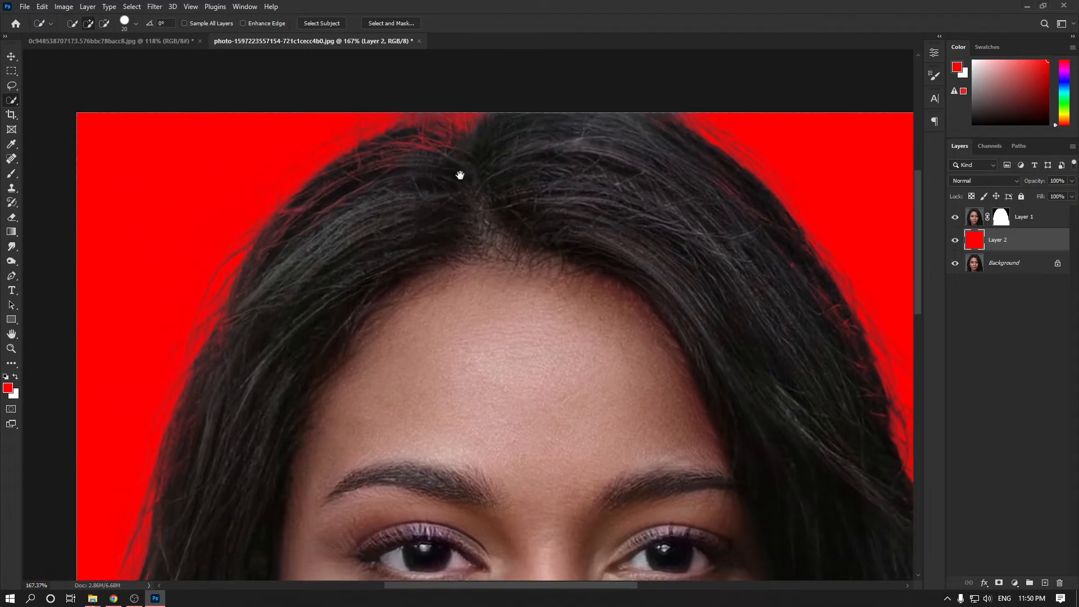
Paint white with an enlarged brush on Layer 1's mask to restore the see-through hair at the crown.
click(1000, 218)
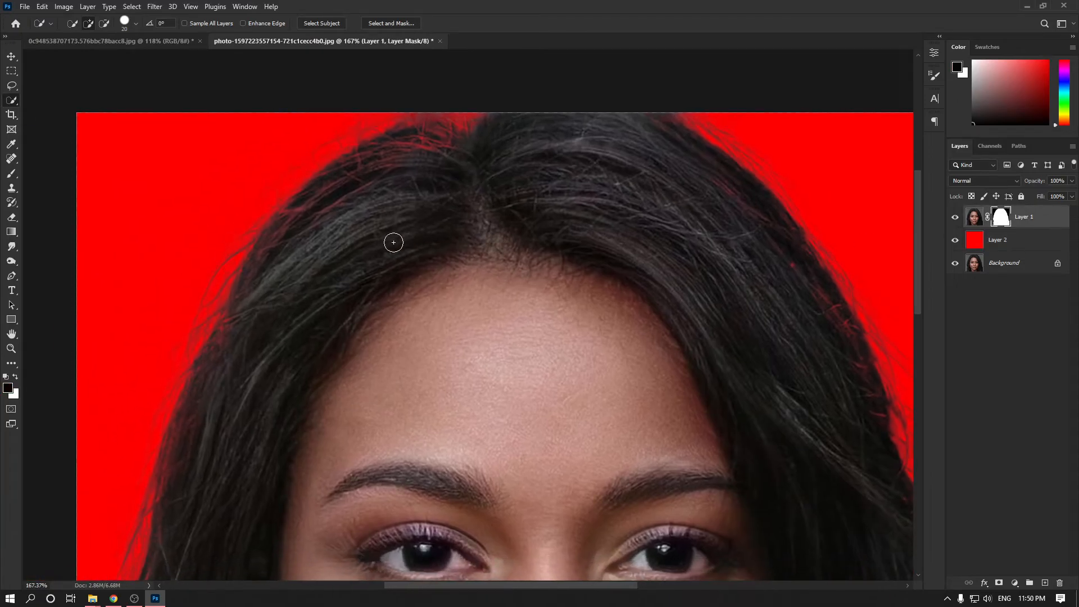
key(b)
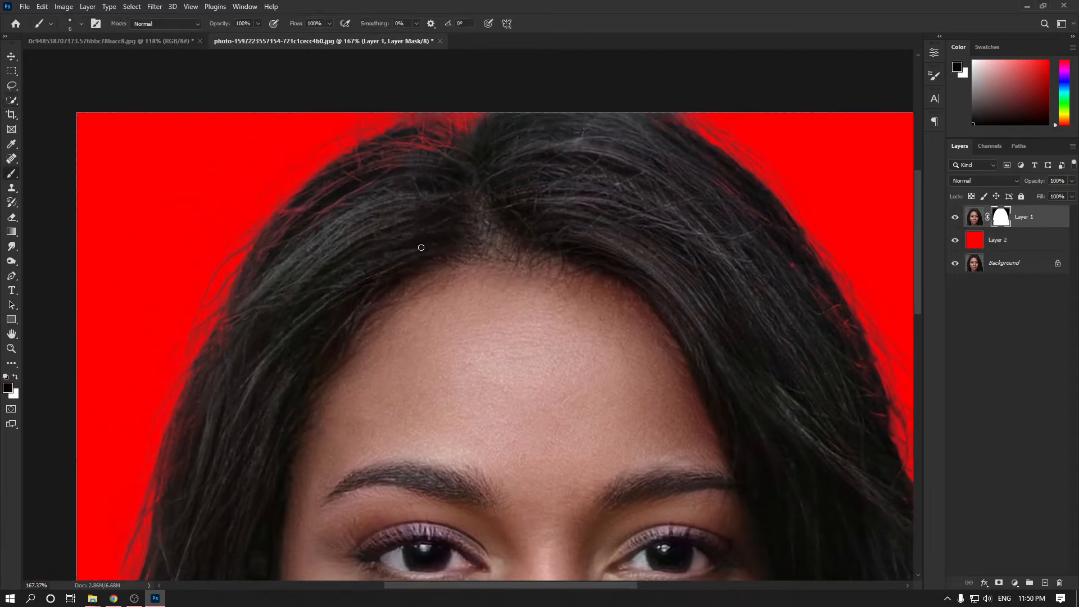
key(x)
key(bracketright)
key(bracketright)
key(bracketright)
key(bracketright)
key(bracketright)
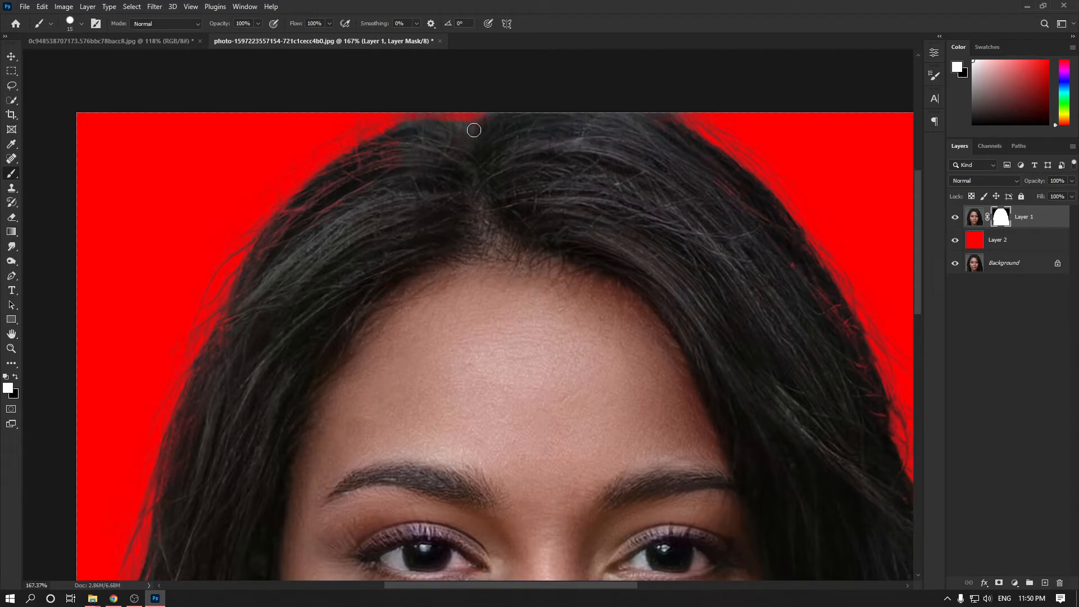
key(bracketright)
key(bracketright)
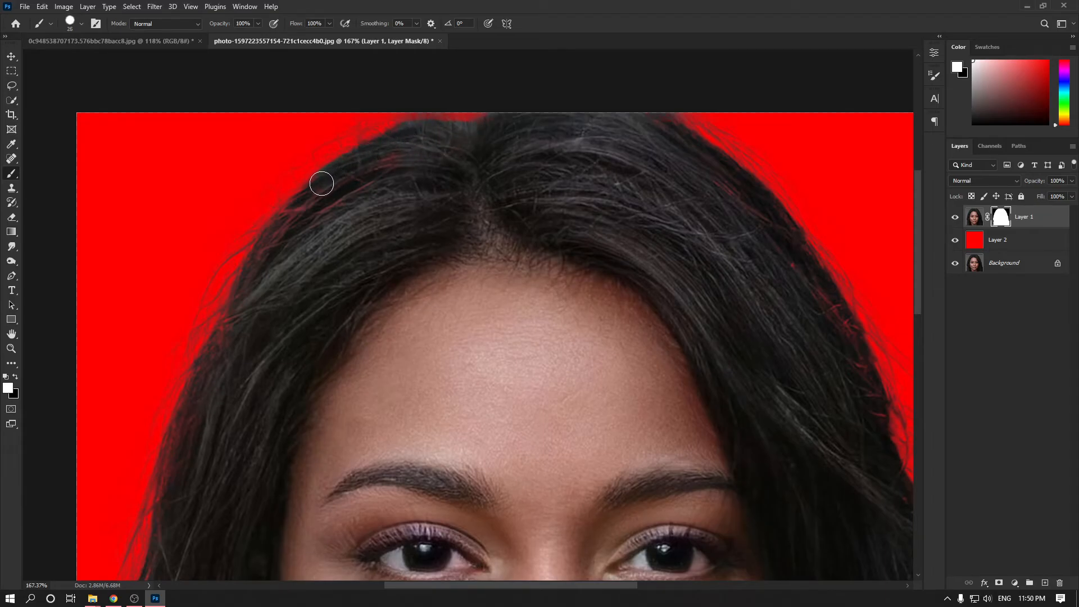
Switch to a soft round brush and restore the red patches inside the upper-left hair on the mask.
right_click(341, 238)
click(381, 355)
click(269, 200)
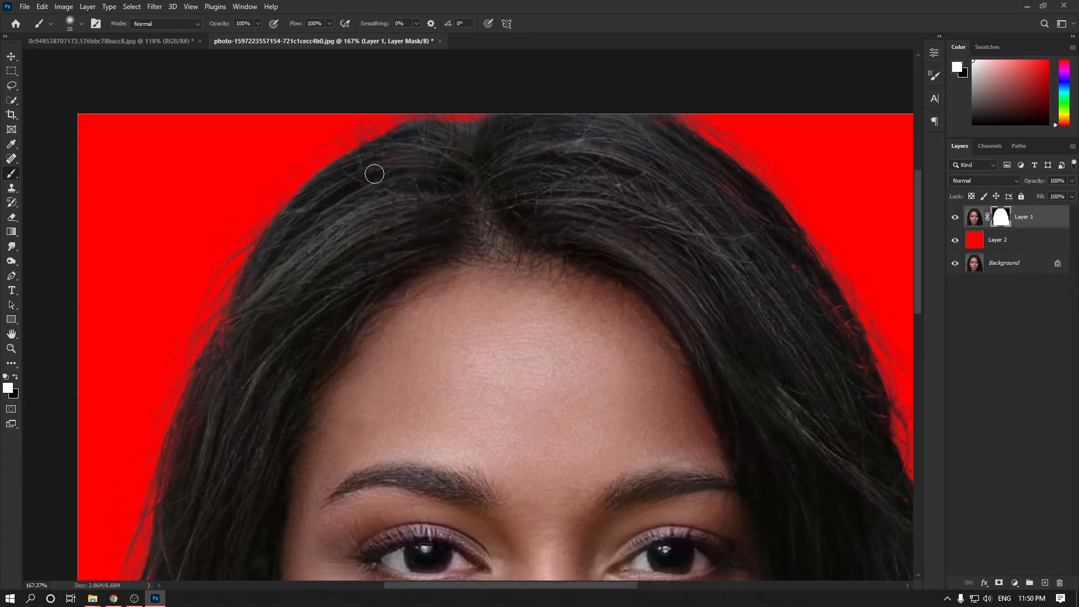
drag(282, 252, 380, 177)
key(bracketright)
key(bracketright)
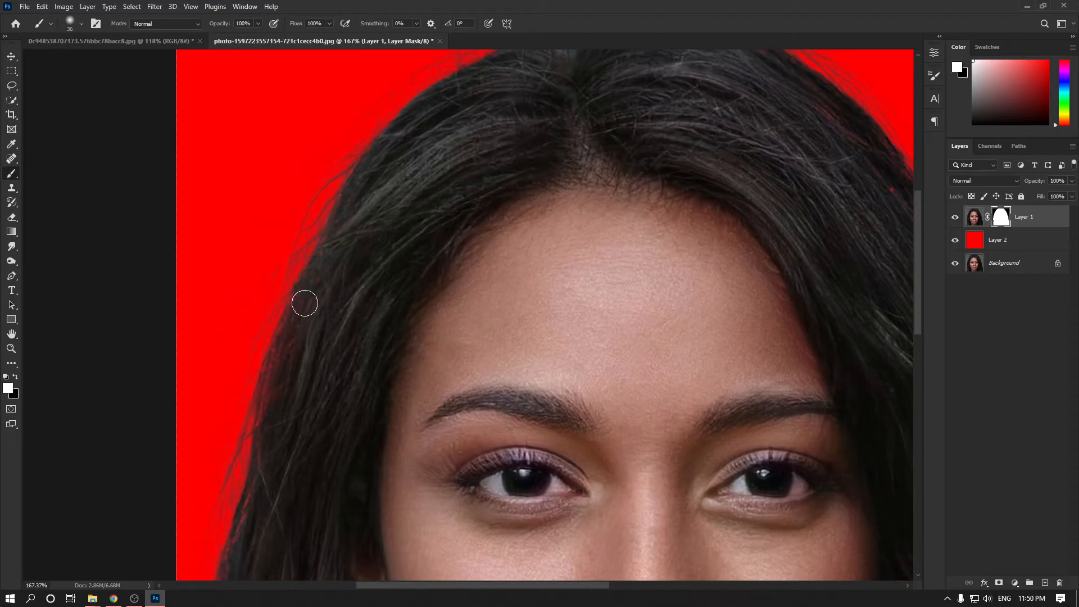
Paint white on the mask to fill the gaps inside the lower-left hair and the hair on the right side.
drag(267, 419, 355, 188)
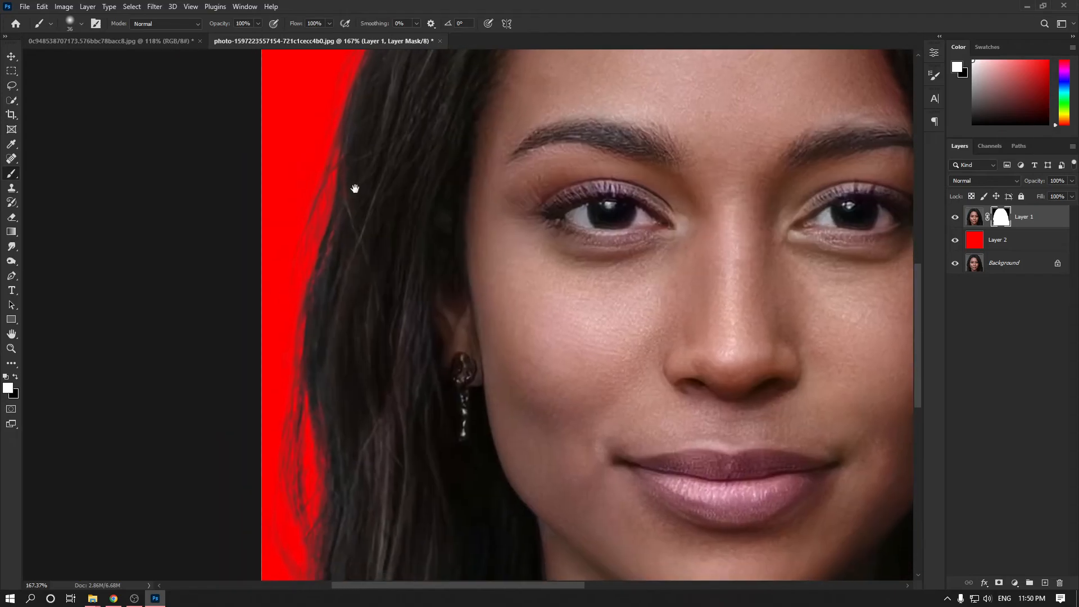
scroll(359, 238, down, 5)
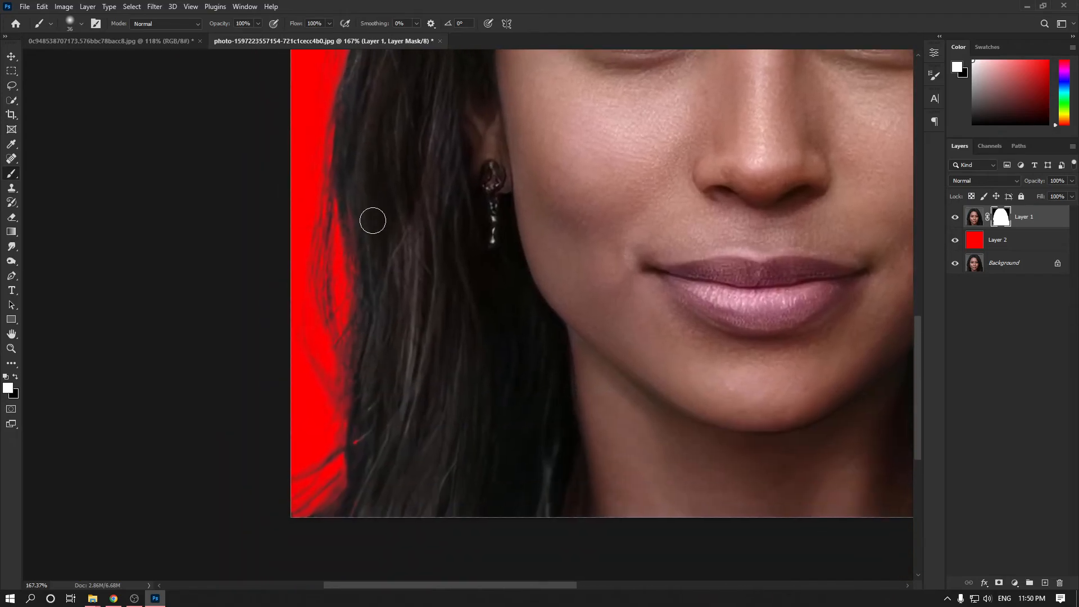
drag(585, 360, 320, 474)
drag(550, 353, 381, 409)
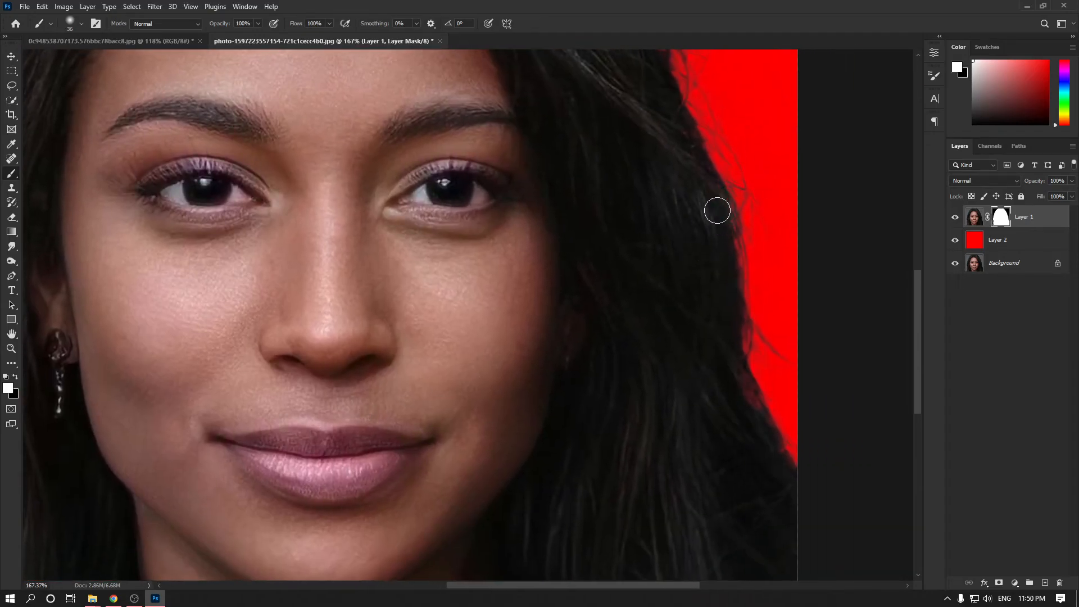
drag(590, 158, 622, 429)
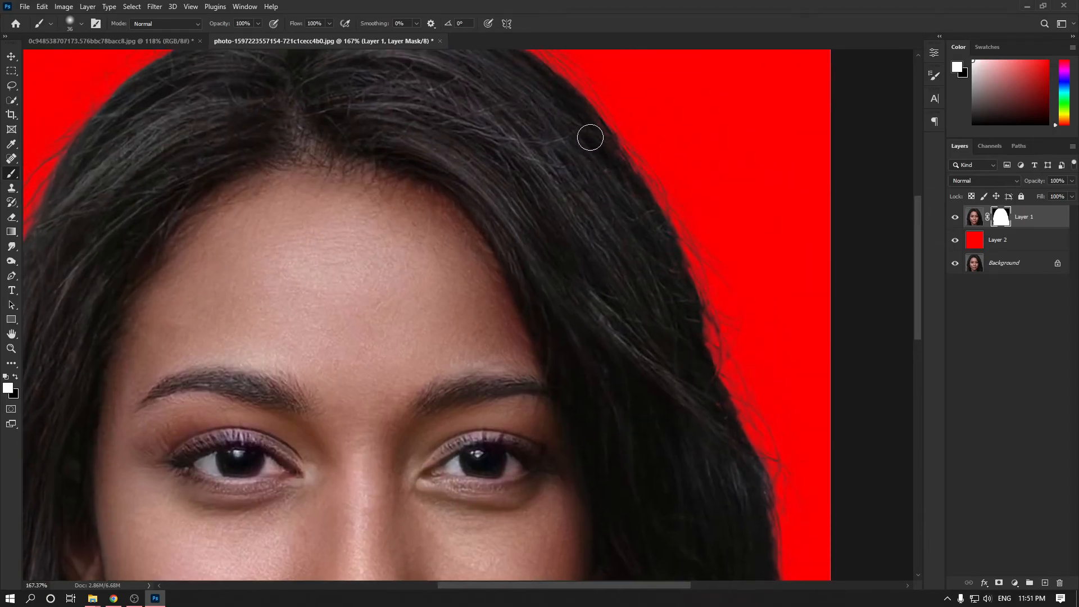
drag(502, 153, 604, 289)
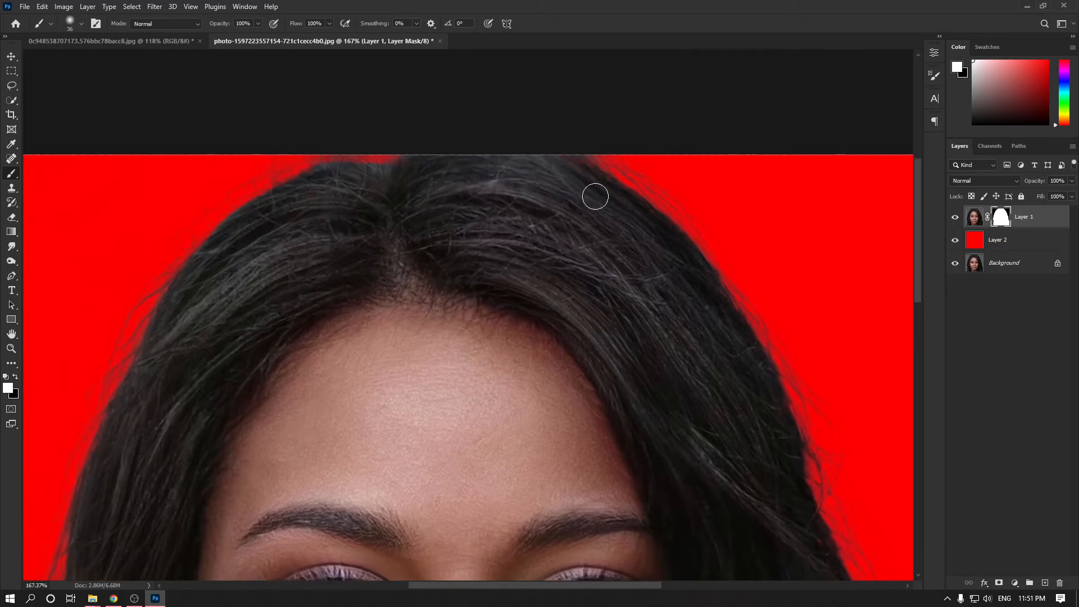
Touch up the mask over the remaining thin hair around the crown and review the whole cutout on red.
mouse_move(364, 182)
mouse_down()
mouse_move(432, 164)
mouse_move(392, 186)
mouse_move(381, 169)
mouse_move(358, 169)
mouse_move(297, 202)
mouse_move(300, 192)
mouse_move(273, 199)
mouse_move(220, 258)
mouse_move(238, 235)
mouse_move(216, 255)
mouse_up()
drag(339, 239, 309, 240)
drag(414, 278, 469, 225)
drag(379, 297, 391, 288)
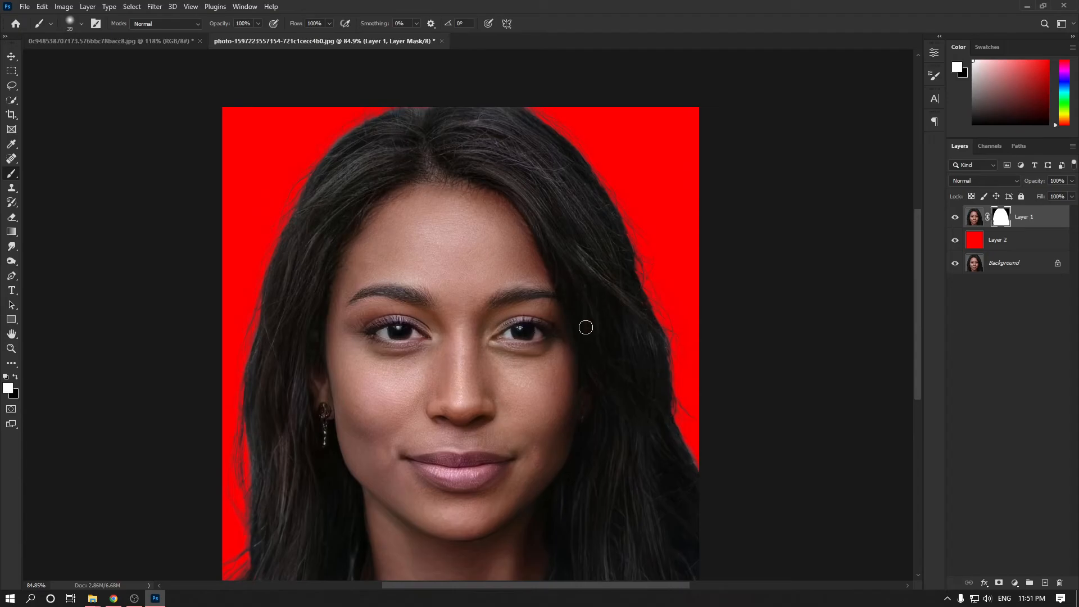
scroll(514, 407, down, 2)
drag(489, 420, 496, 384)
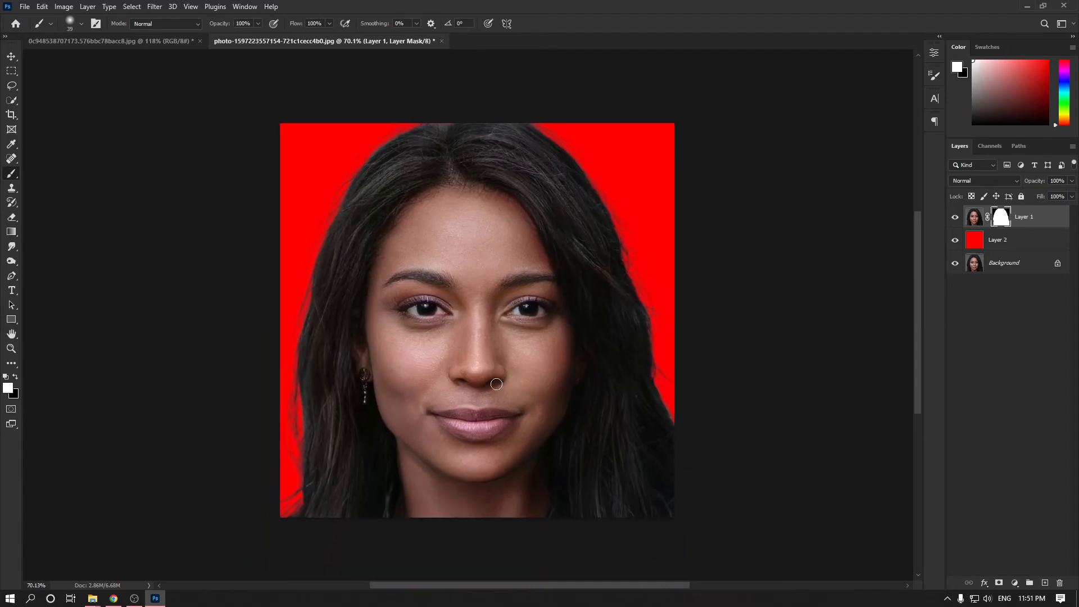
Hide Layer 1 and Layer 2 and select the backdrop right of the hair on the Background with the Magic Wand.
click(14, 103)
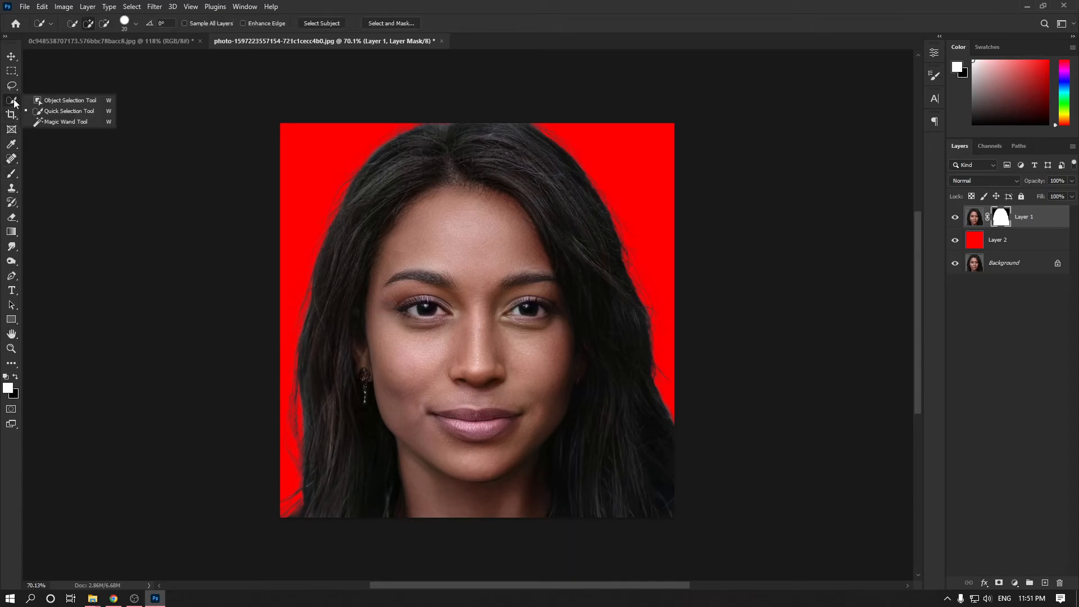
click(58, 122)
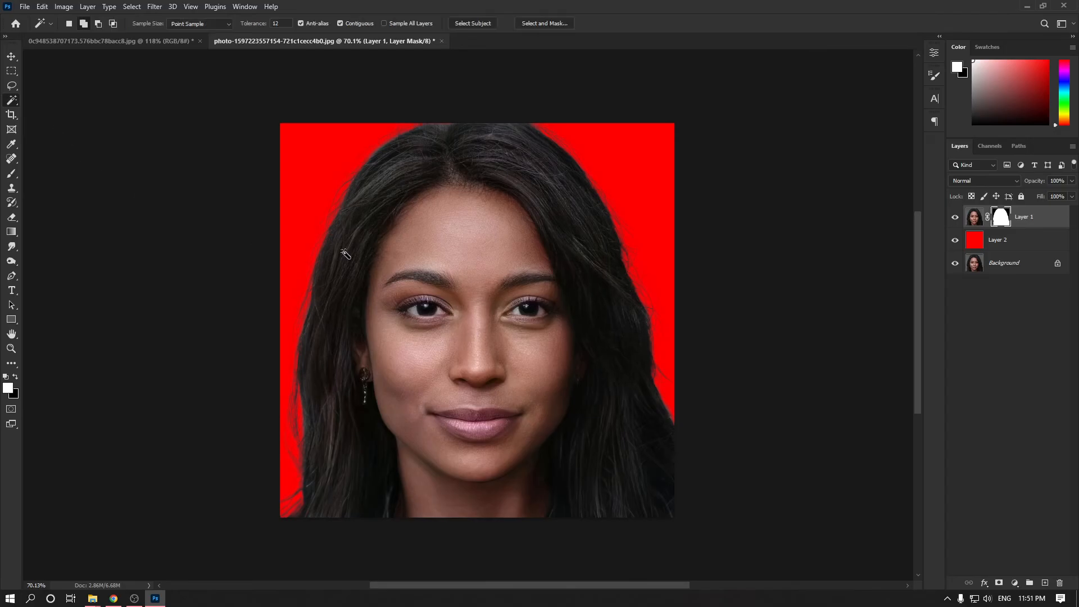
click(955, 217)
click(1001, 267)
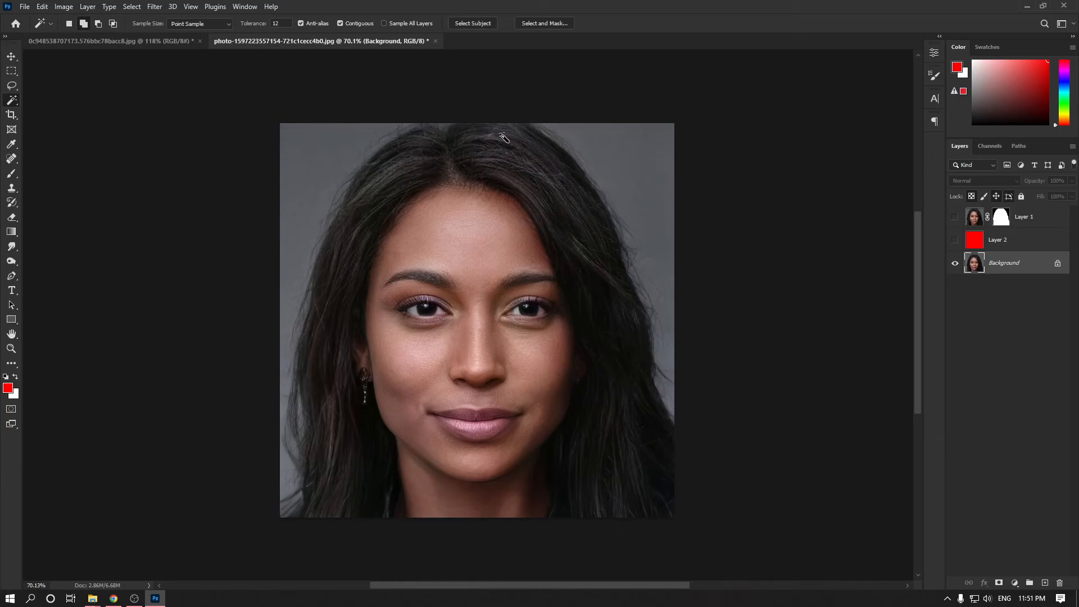
click(645, 168)
Clear the selection and try the Magic Wand at tolerance 94 on the backdrop left of the hair.
drag(248, 26, 251, 26)
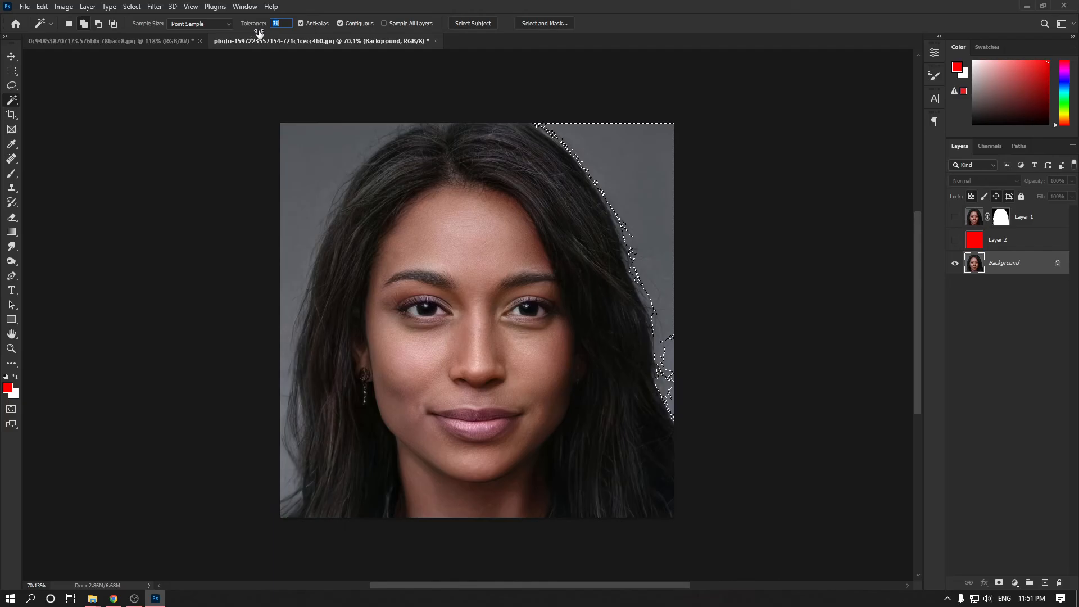
key(ctrl+d)
drag(252, 25, 288, 28)
click(307, 150)
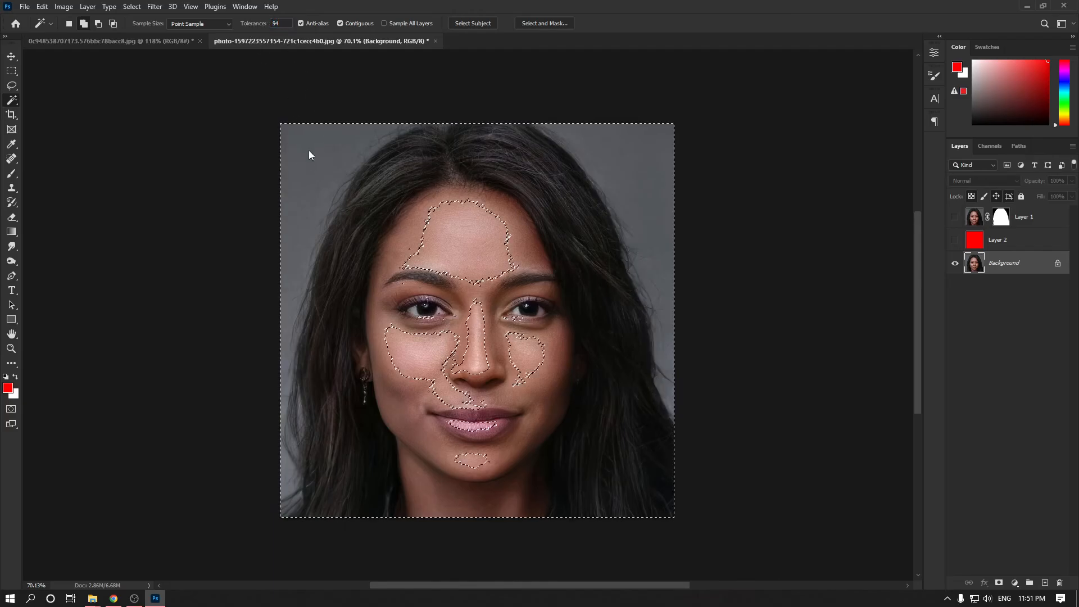
Set the Magic Wand tolerance to 31 and reselect the gray backdrop on both sides of the hair.
drag(248, 25, 205, 72)
key(ctrl+d)
click(306, 153)
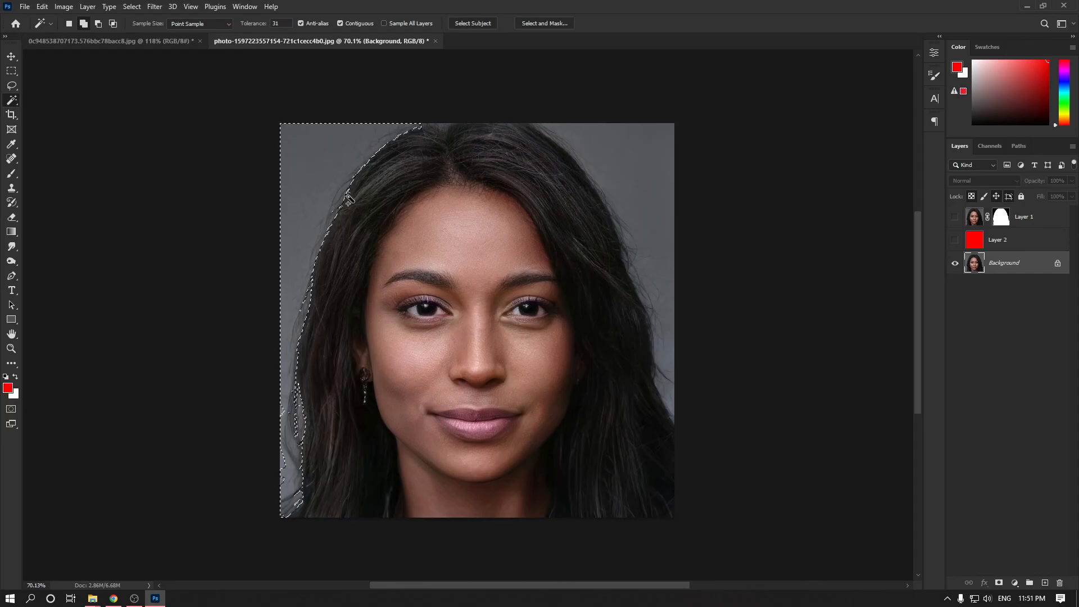
click(447, 129)
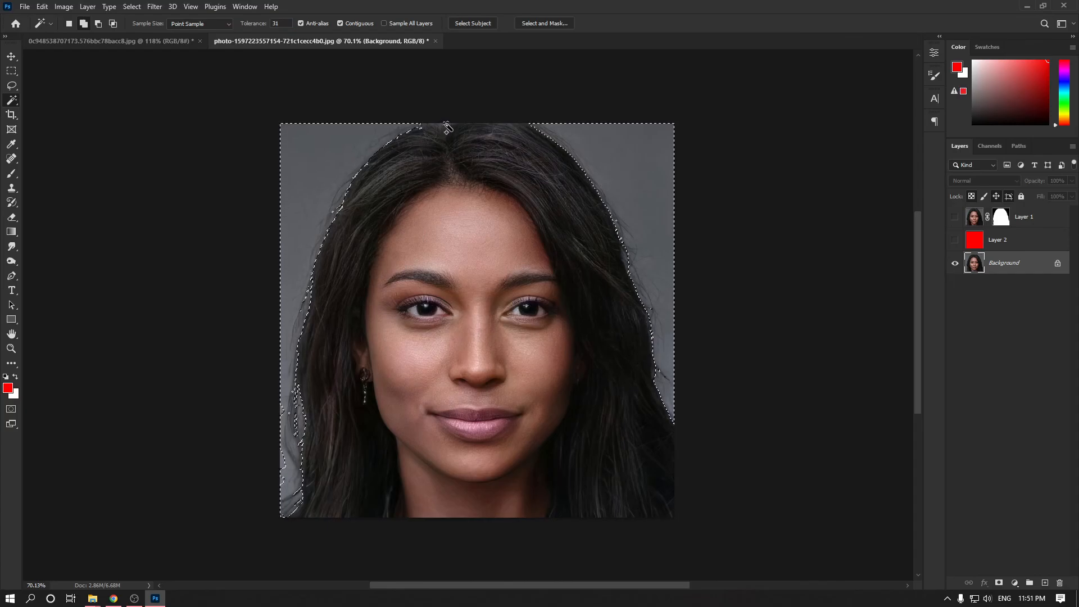
key(ctrl+z)
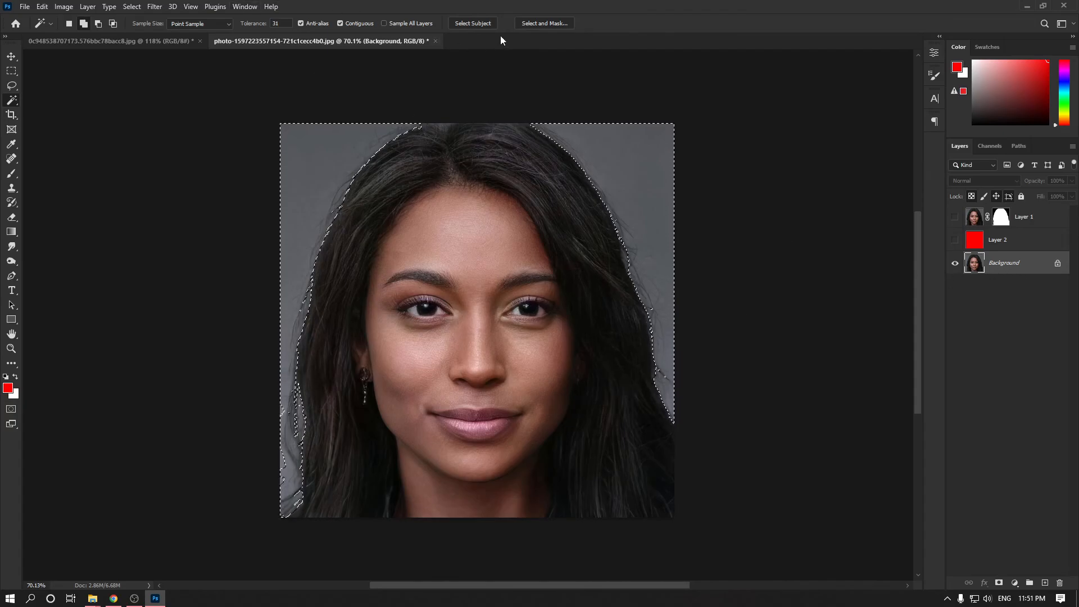
Select the woman with an Object Selection rectangle around the entire photo, and clear the selection.
right_click(13, 100)
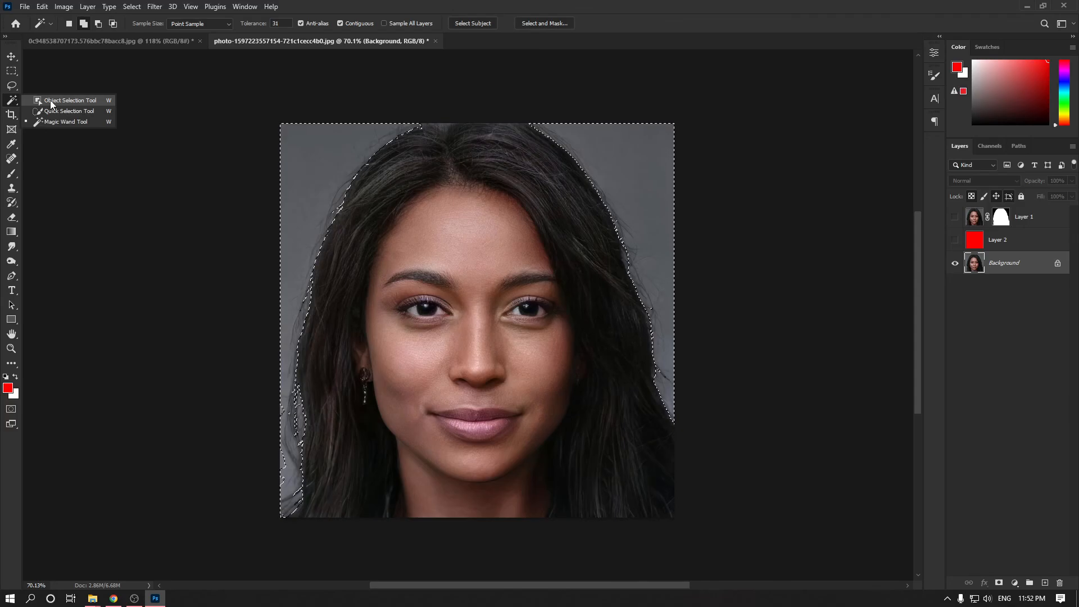
click(50, 100)
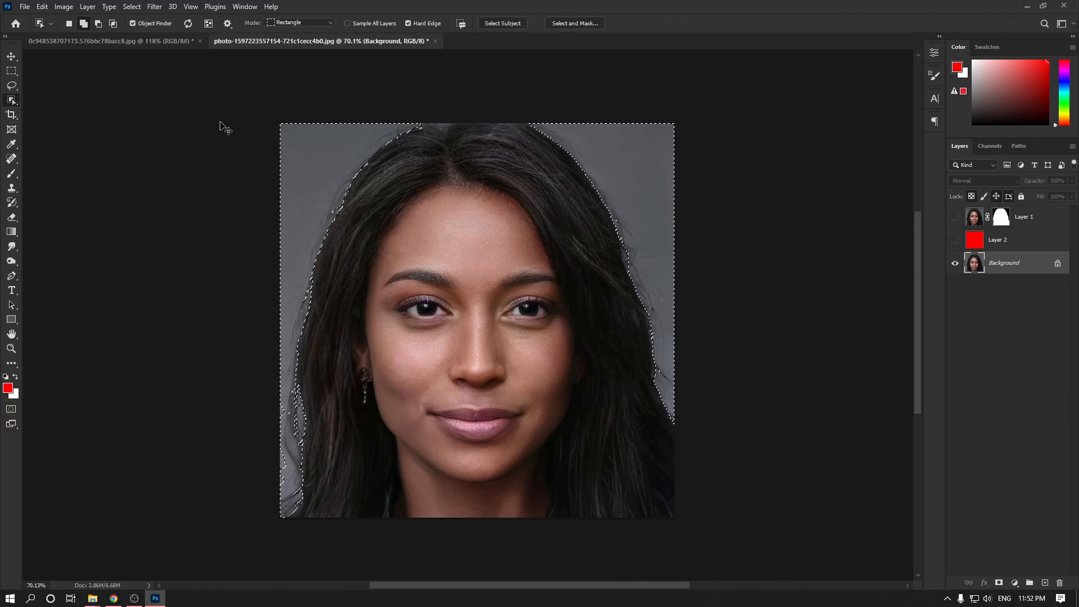
drag(242, 99, 699, 542)
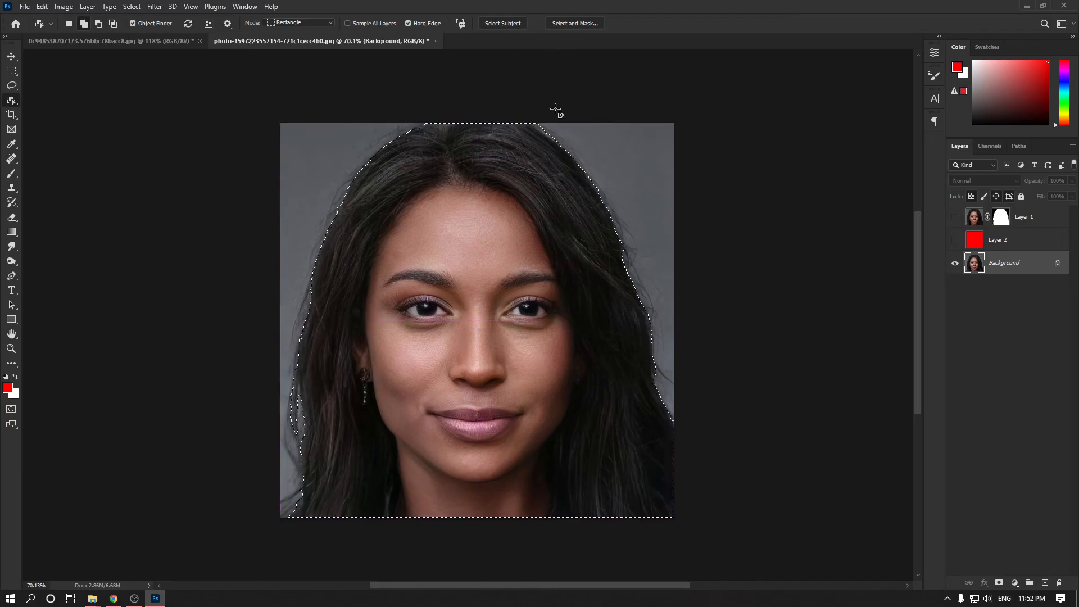
key(ctrl+d)
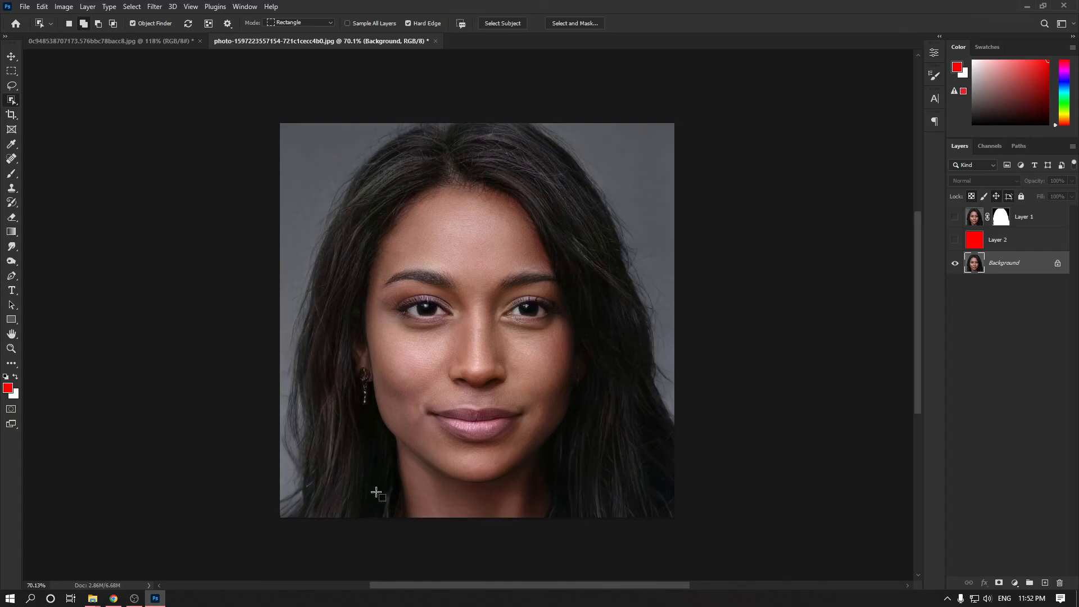